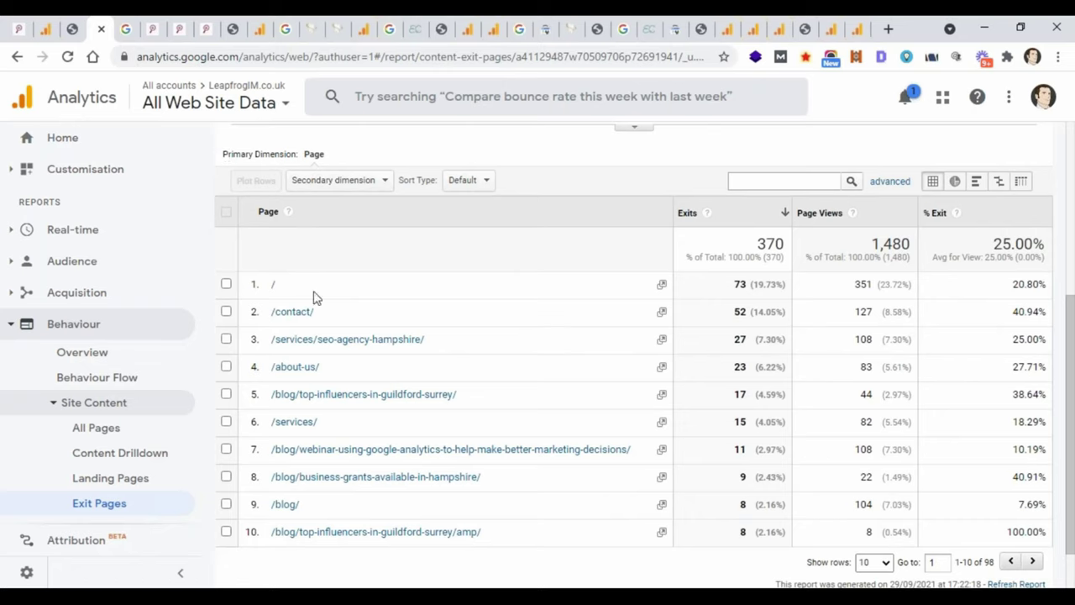
Step: Review the Leapfrog contact page listed among the exit pages, and return to the Exit Pages report
{"action": "left_click", "coordinate": [200, 29]}
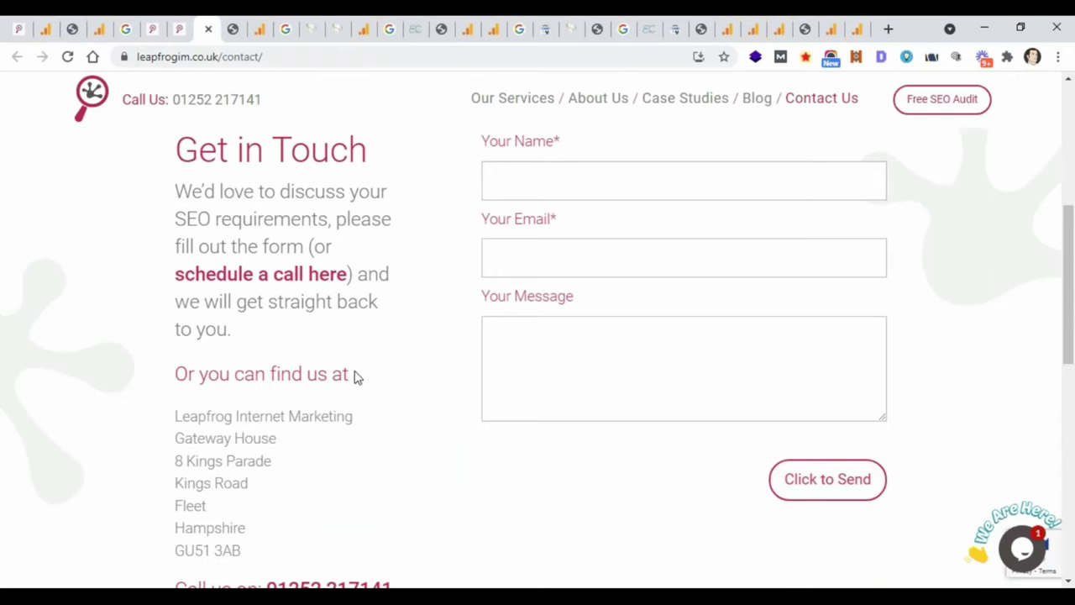
{"action": "left_click", "coordinate": [99, 32]}
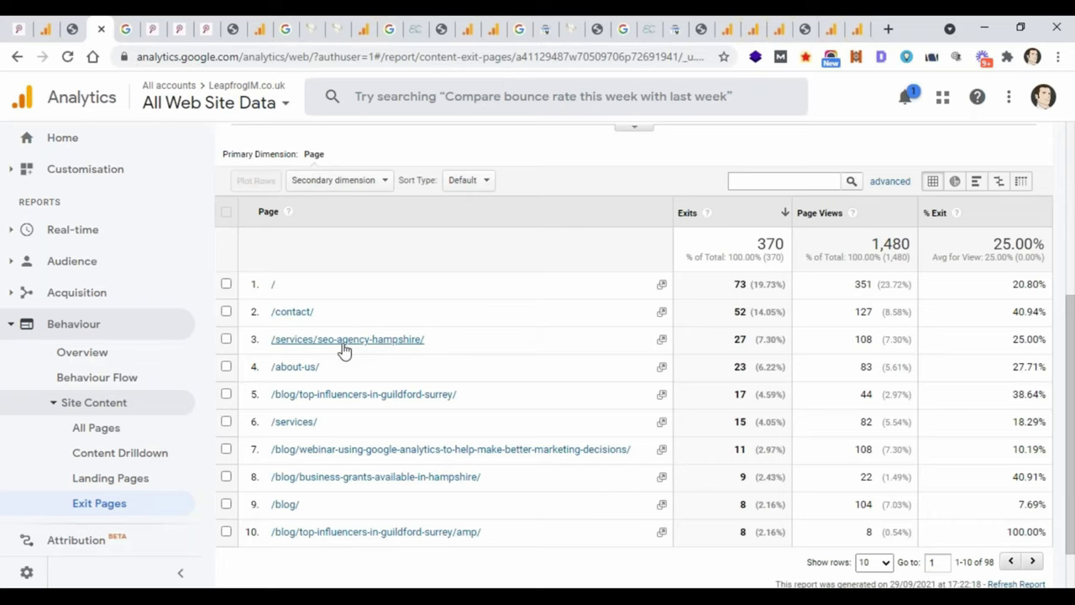
Step: Examine the Google results for "seo agency hampshire", including the map listings and Leapfrog's organic result
{"action": "left_click", "coordinate": [123, 29]}
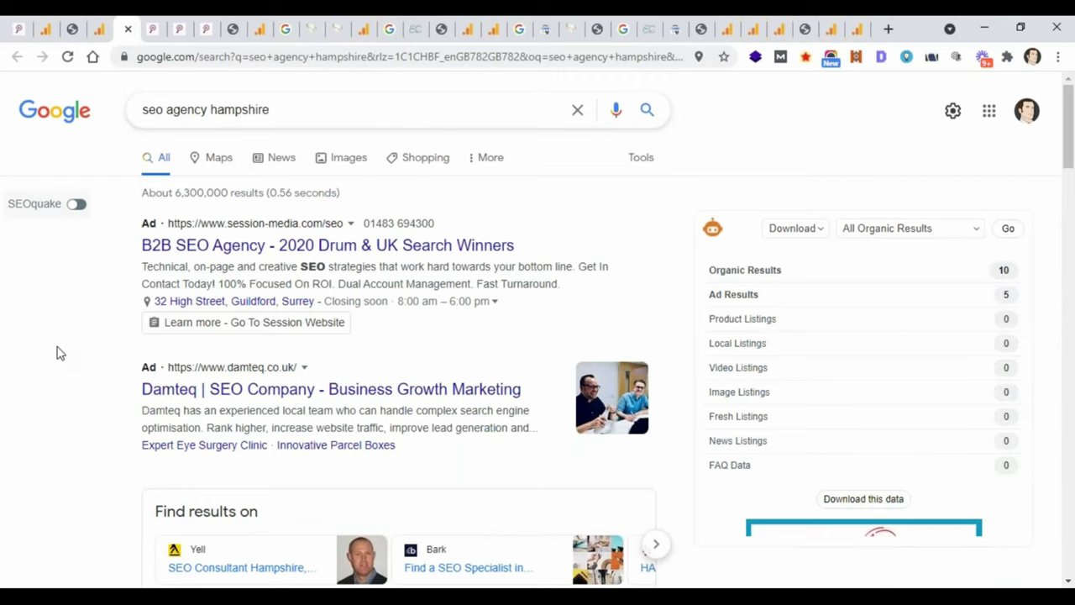
{"action": "scroll", "coordinate": [59, 351], "scroll_direction": "down", "scroll_amount": 1}
{"action": "scroll", "coordinate": [59, 351], "scroll_direction": "down", "scroll_amount": 6}
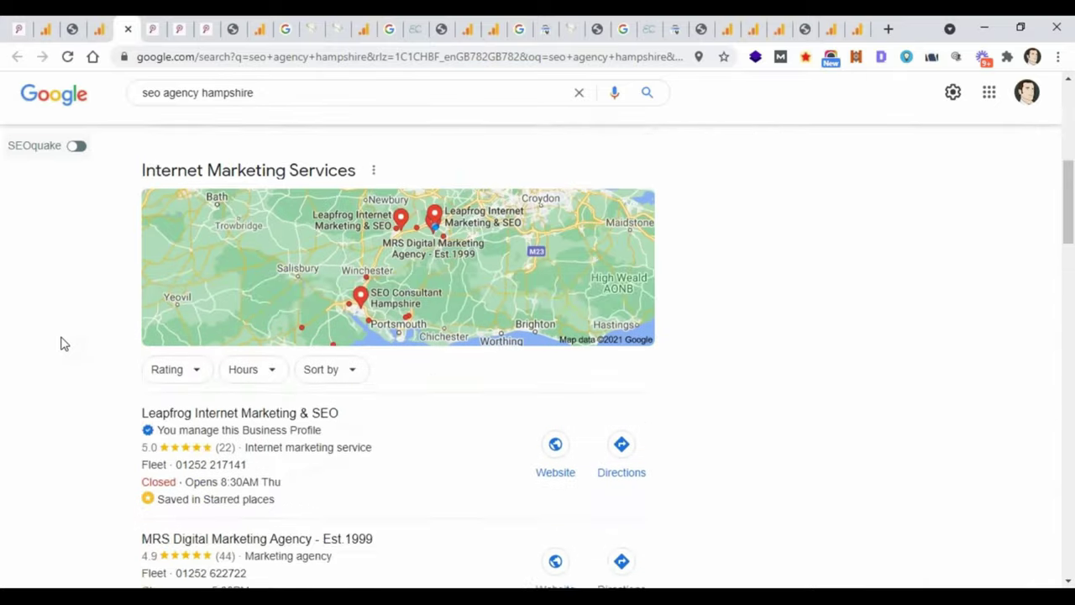
{"action": "scroll", "coordinate": [60, 343], "scroll_direction": "down", "scroll_amount": 3}
{"action": "scroll", "coordinate": [61, 343], "scroll_direction": "up", "scroll_amount": 3}
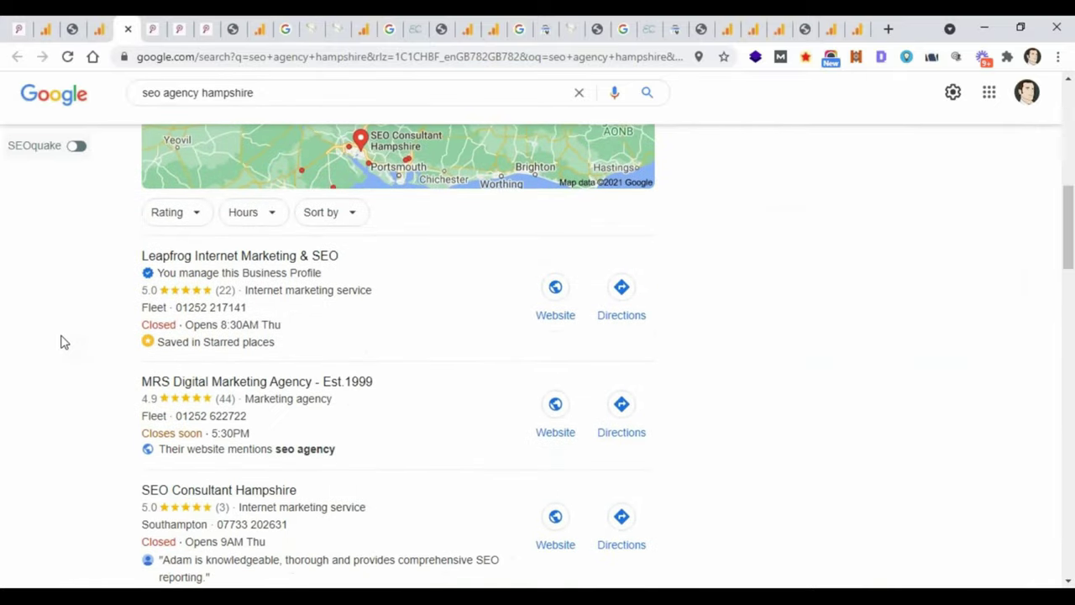
{"action": "scroll", "coordinate": [60, 342], "scroll_direction": "down", "scroll_amount": 3}
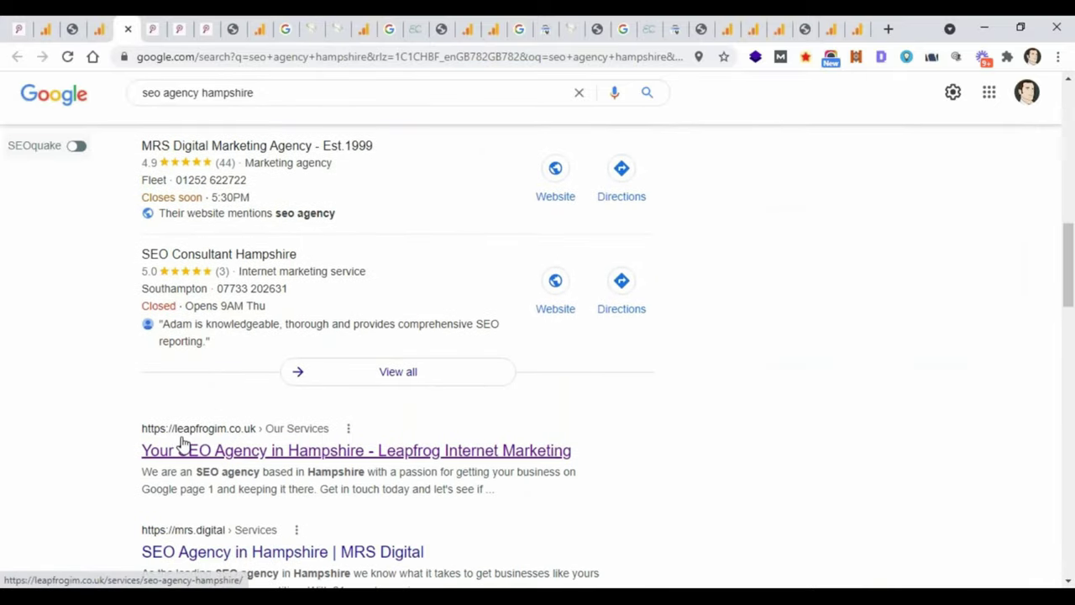
{"action": "left_click", "coordinate": [236, 458], "text": "ctrl"}
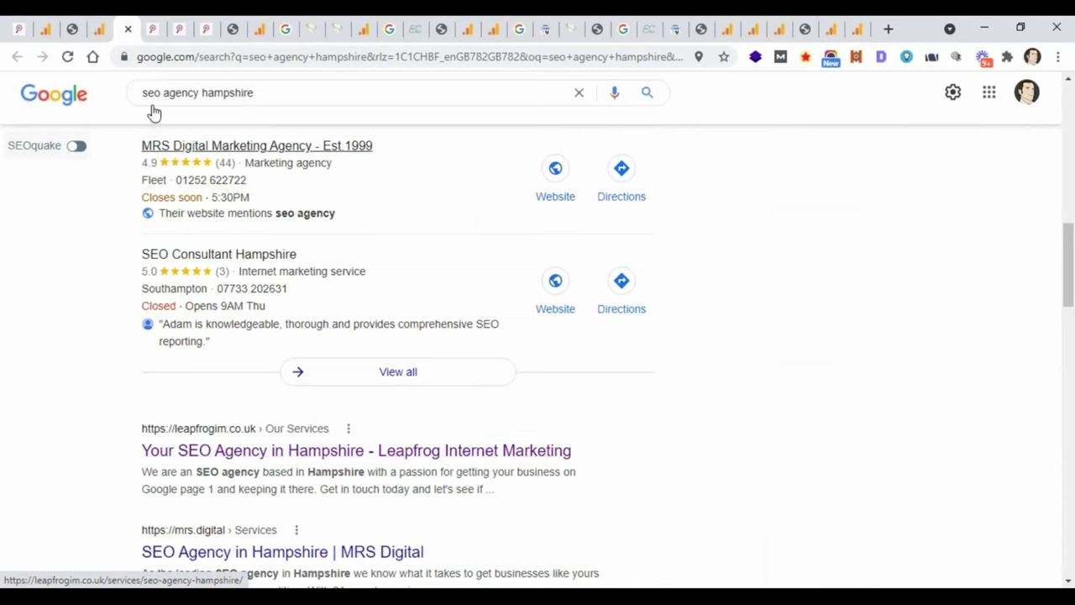
Step: Read through Leapfrog's SEO agency Hampshire service page down to its free audit call to action, and return to the Exit Pages report
{"action": "left_click", "coordinate": [151, 33]}
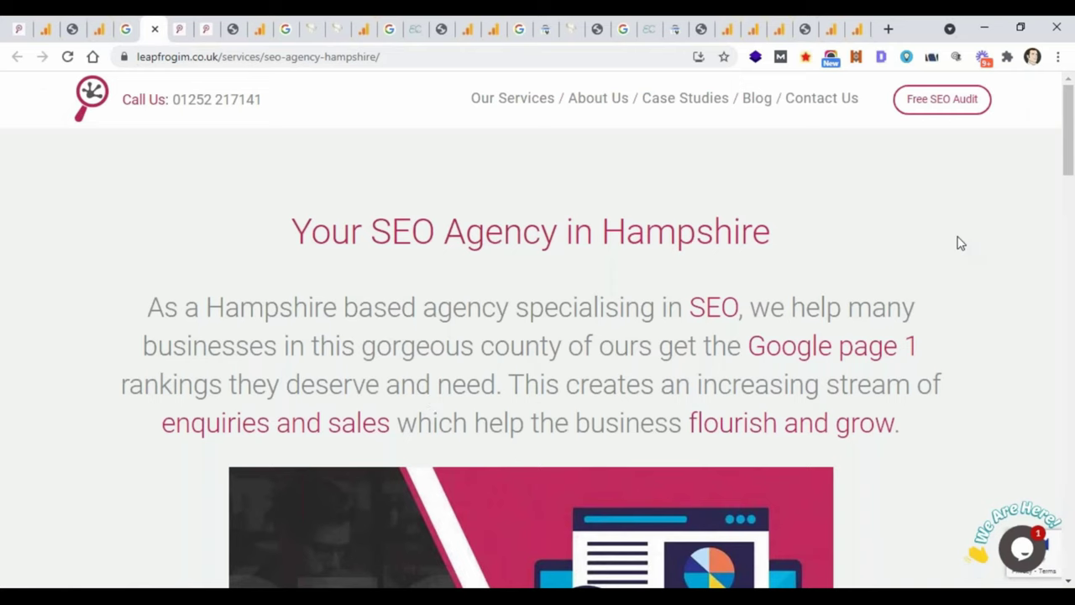
{"action": "scroll", "coordinate": [794, 228], "scroll_direction": "down", "scroll_amount": 6}
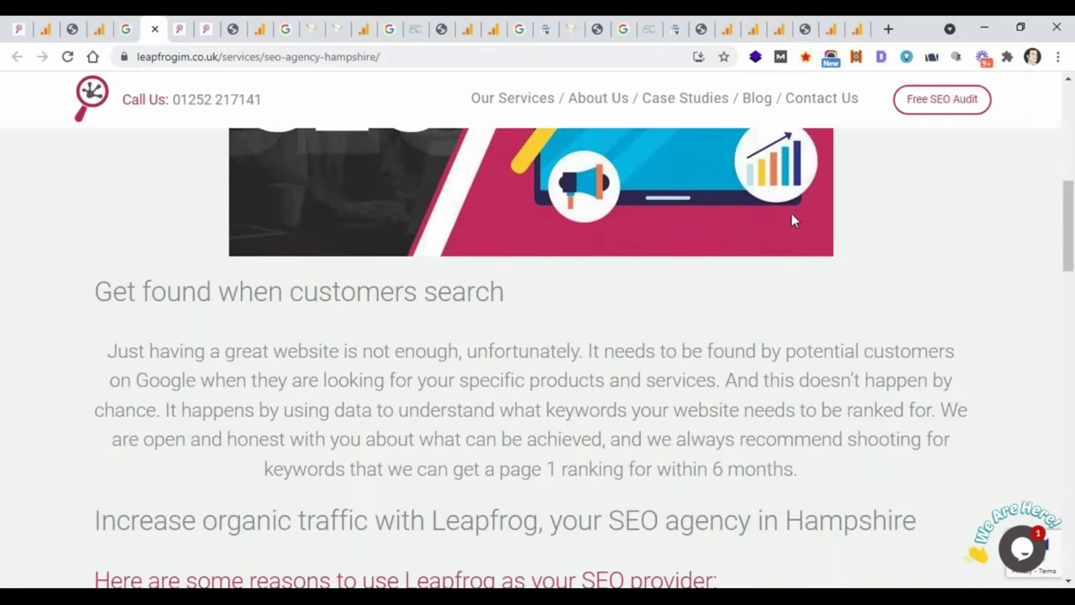
{"action": "scroll", "coordinate": [791, 220], "scroll_direction": "down", "scroll_amount": 9}
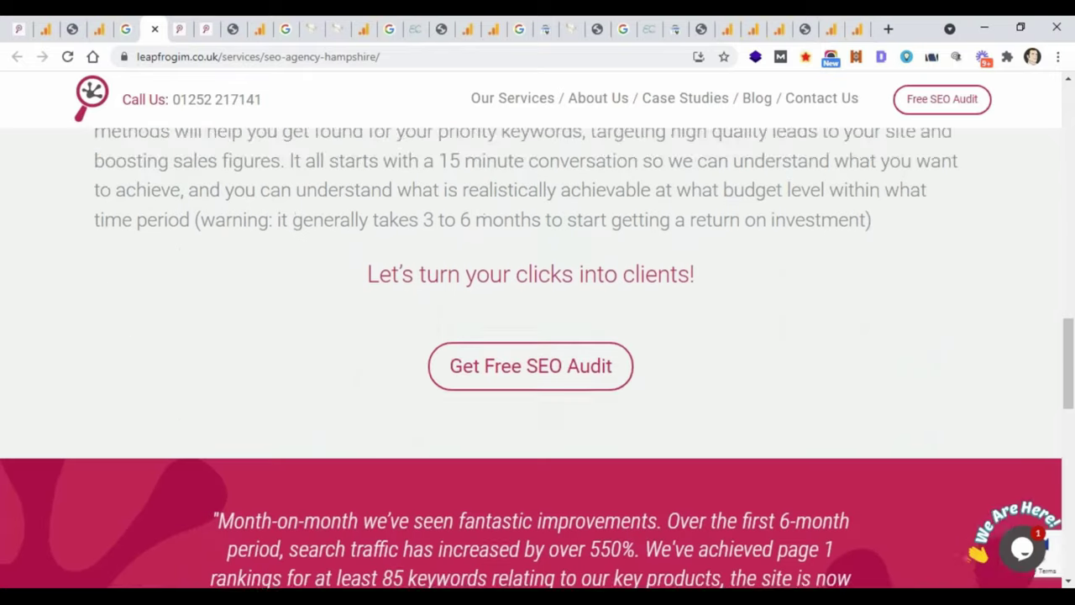
{"action": "scroll", "coordinate": [770, 243], "scroll_direction": "up", "scroll_amount": 3}
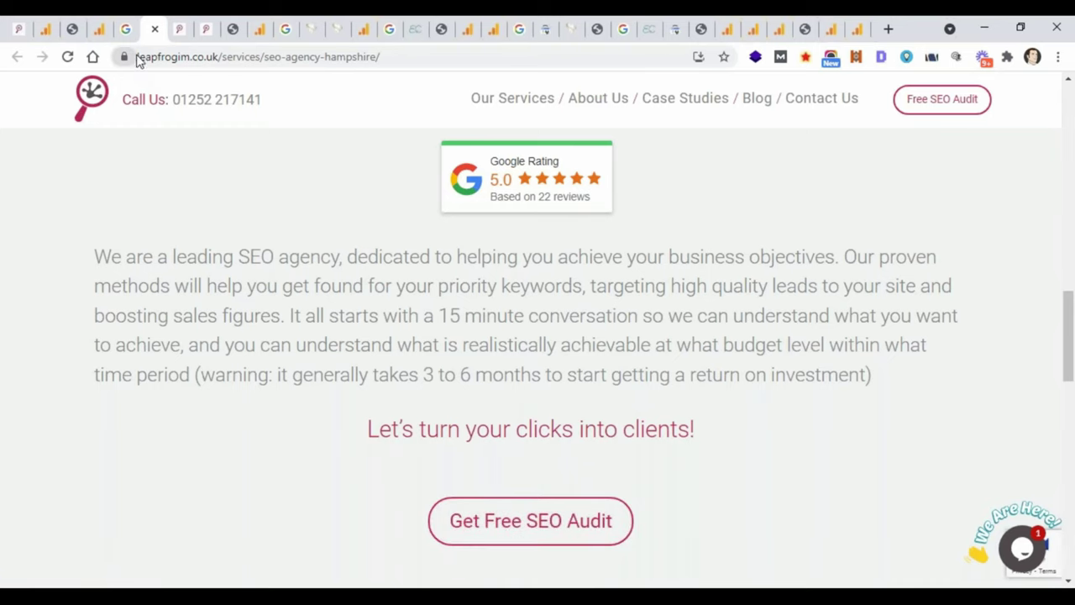
{"action": "left_click", "coordinate": [101, 30]}
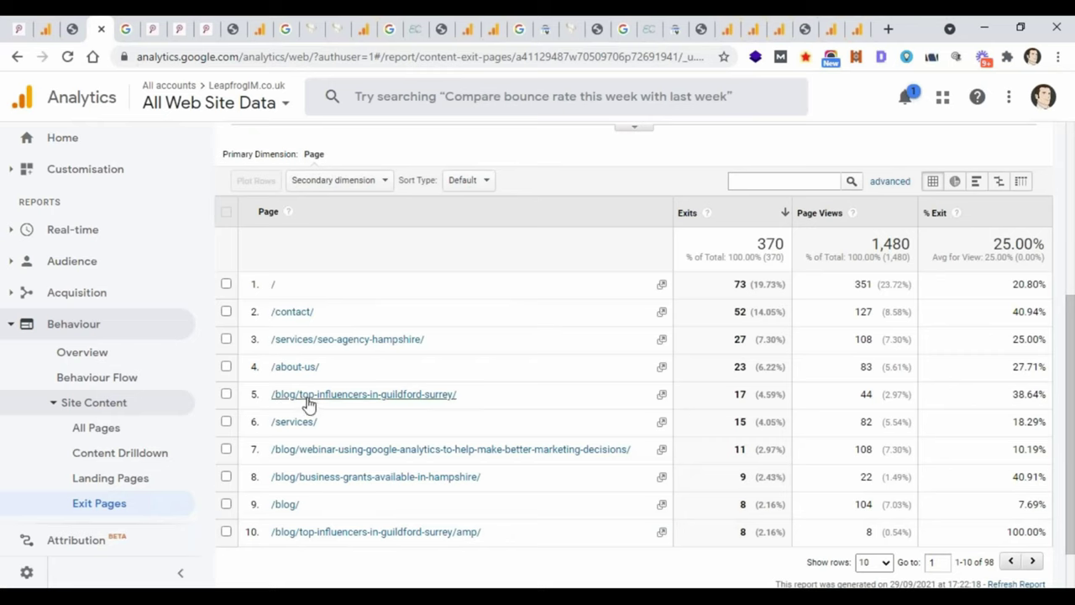
Step: Read through the "Top Influencers in Guildford, Surrey" blog post to its end, and return to the Exit Pages report
{"action": "left_click", "coordinate": [183, 27]}
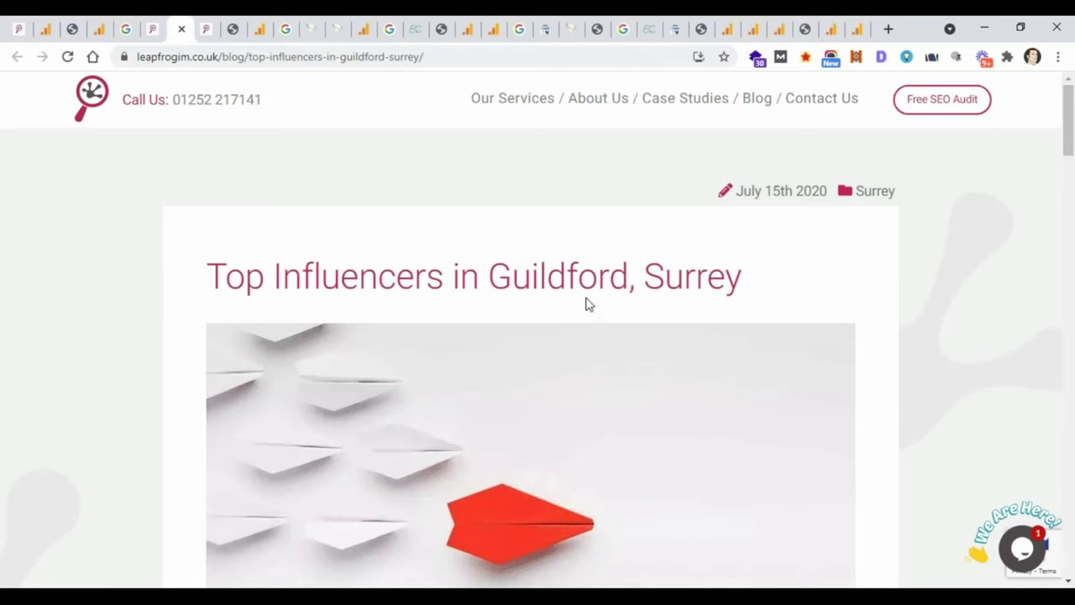
{"action": "scroll", "coordinate": [459, 228], "scroll_direction": "down", "scroll_amount": 1}
{"action": "scroll", "coordinate": [461, 217], "scroll_direction": "down", "scroll_amount": 7}
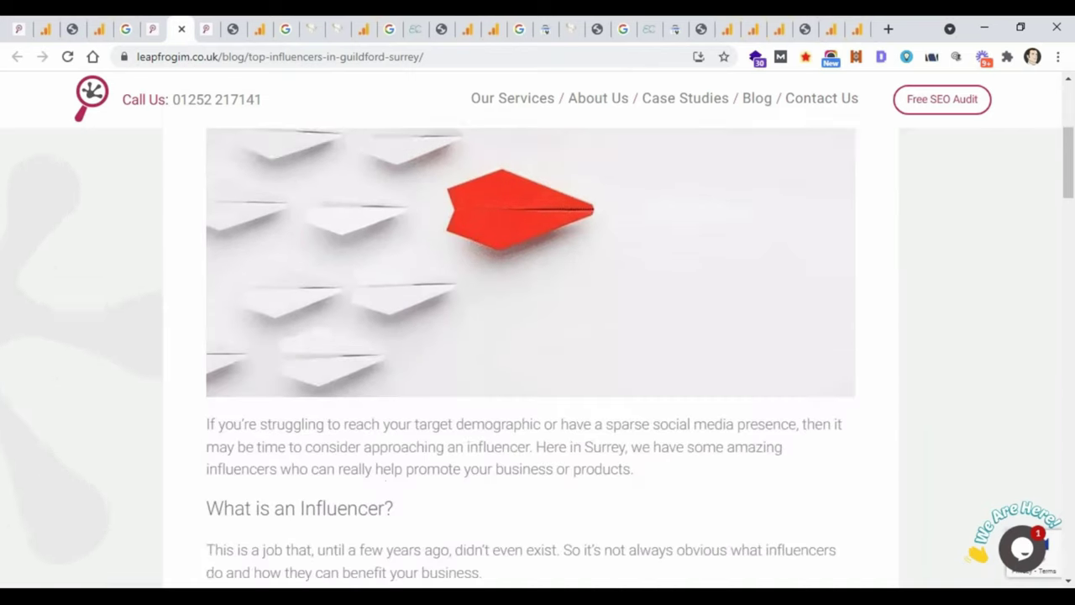
{"action": "scroll", "coordinate": [459, 205], "scroll_direction": "down", "scroll_amount": 1}
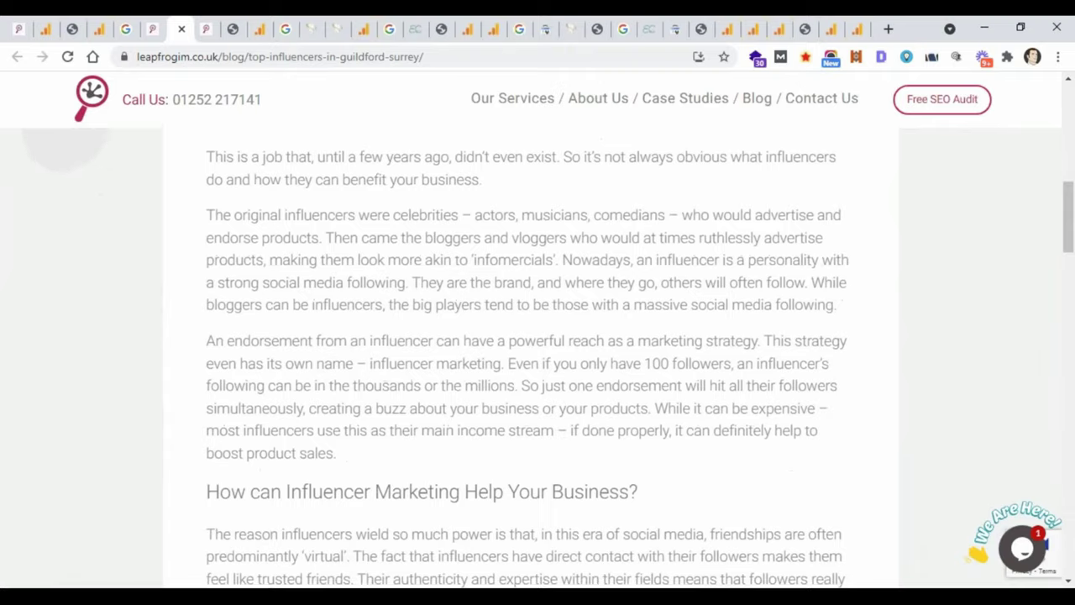
{"action": "scroll", "coordinate": [462, 207], "scroll_direction": "down", "scroll_amount": 14}
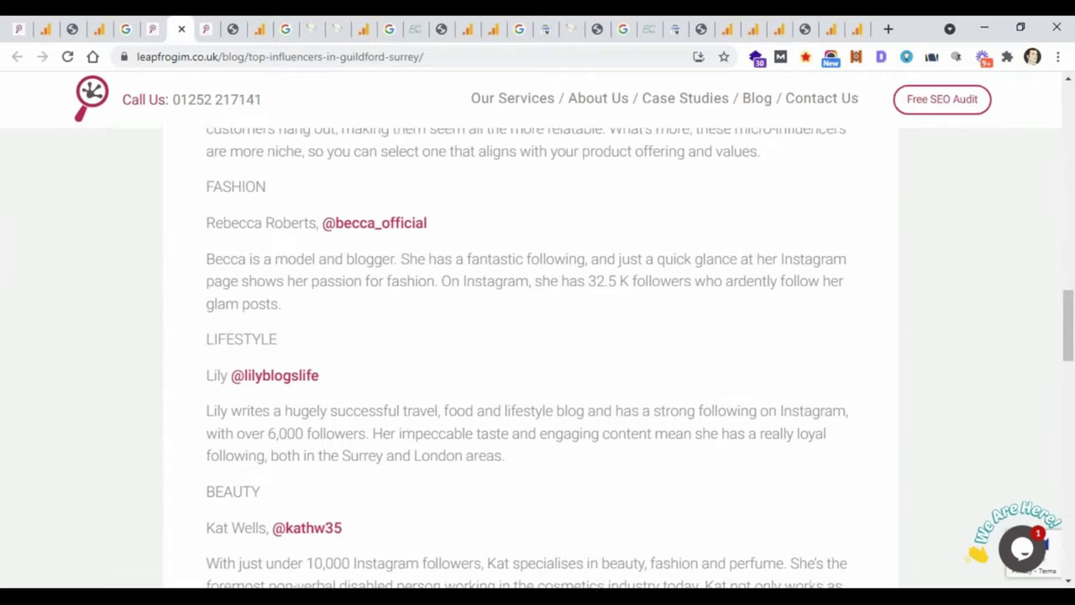
{"action": "scroll", "coordinate": [249, 292], "scroll_direction": "down", "scroll_amount": 12}
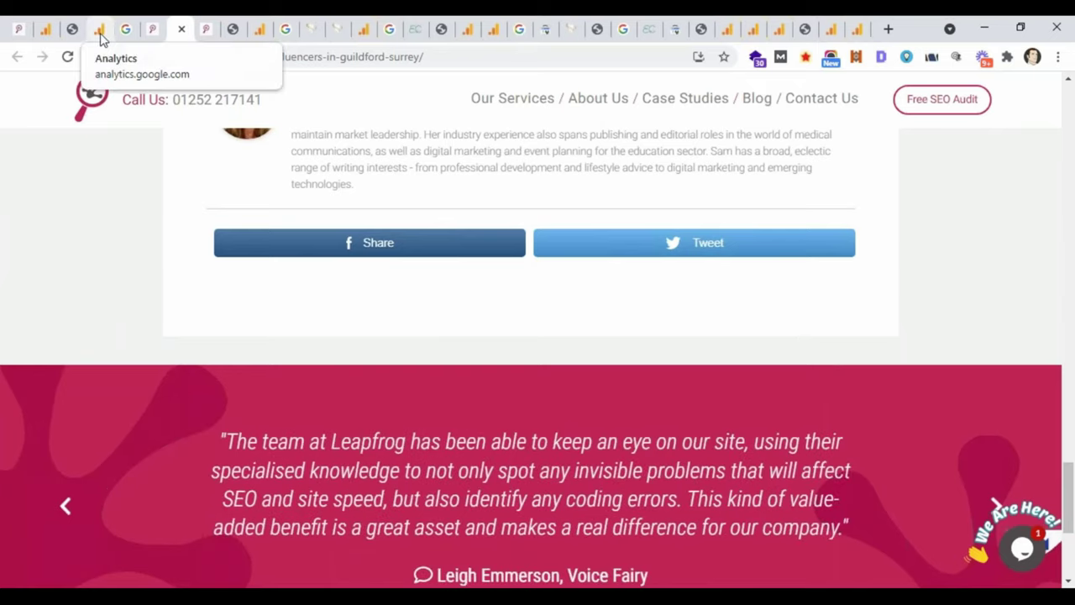
{"action": "left_click", "coordinate": [98, 30]}
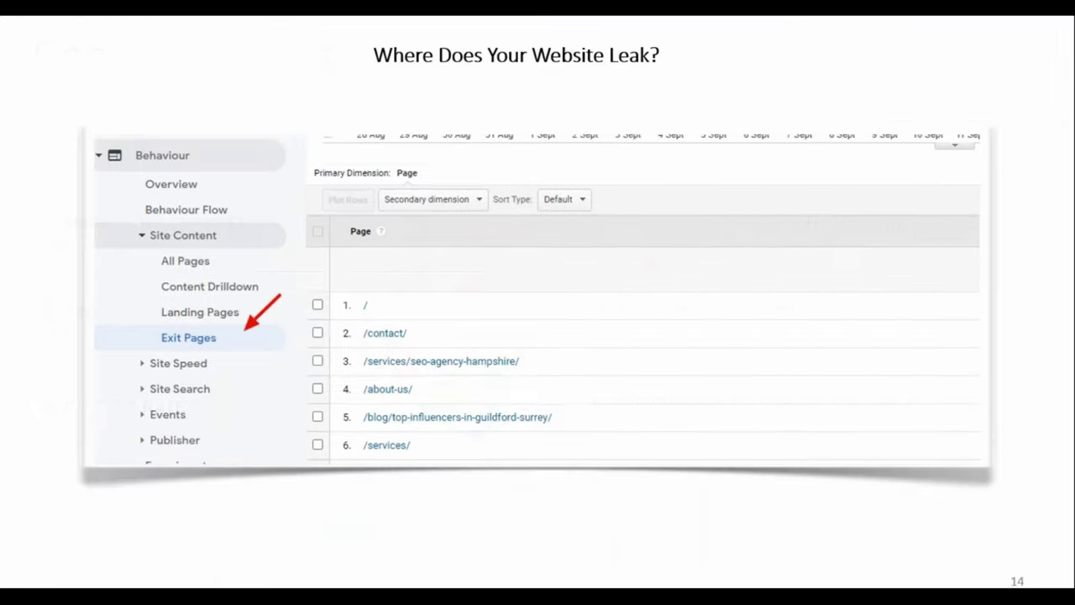
{"action": "key", "text": "Right"}
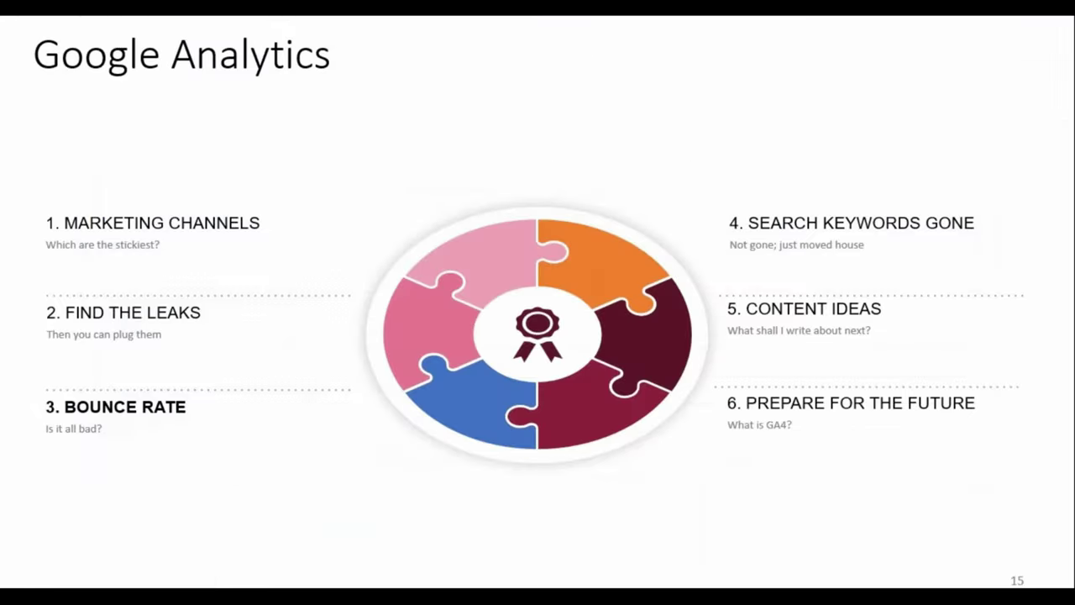
{"action": "key", "text": "Right"}
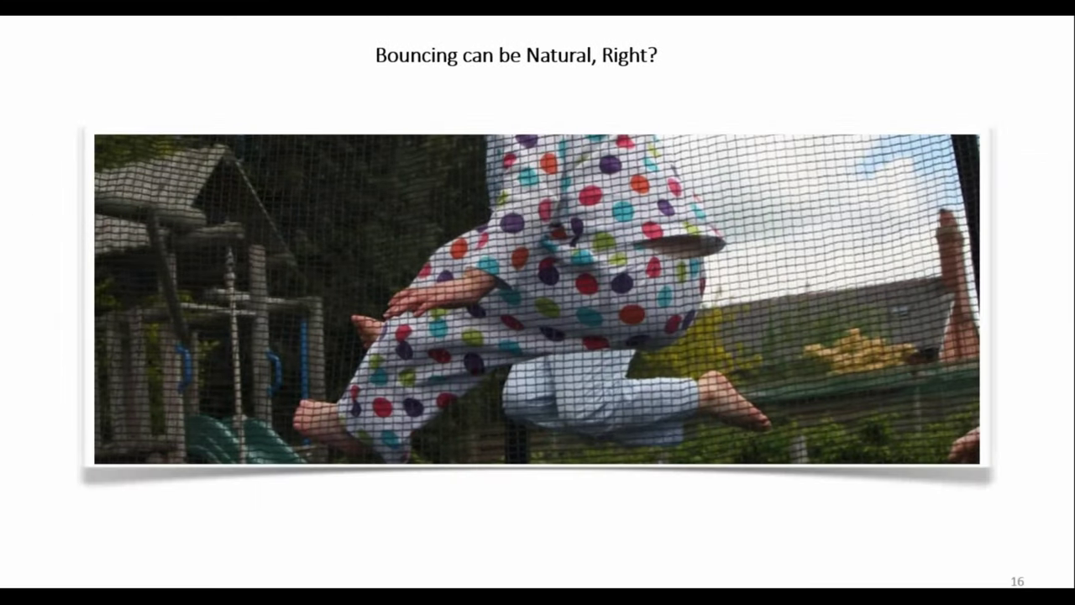
{"action": "key", "text": "Right"}
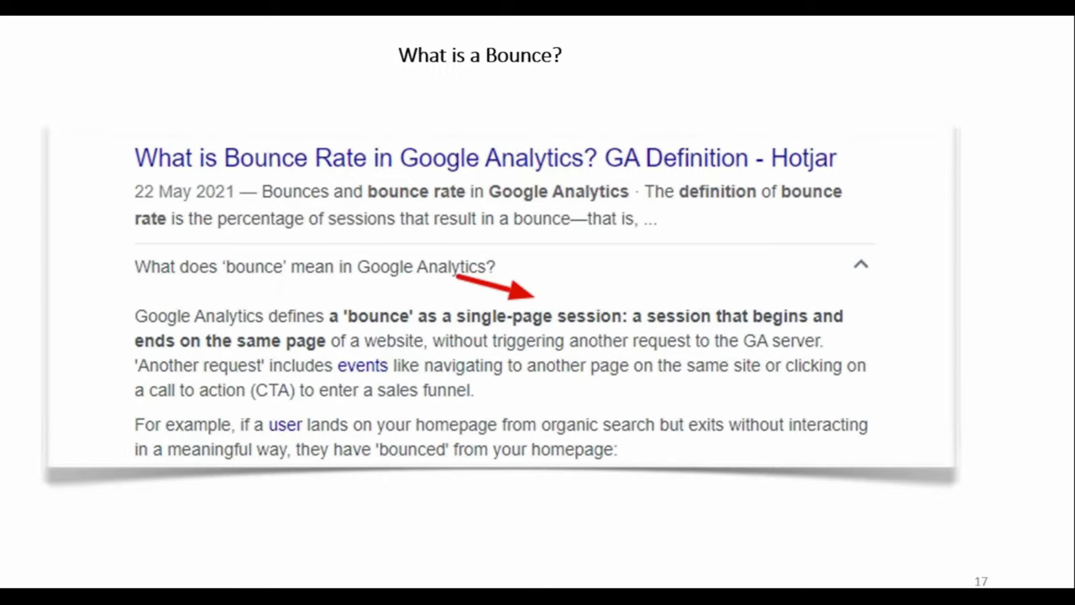
{"action": "key", "text": "Right"}
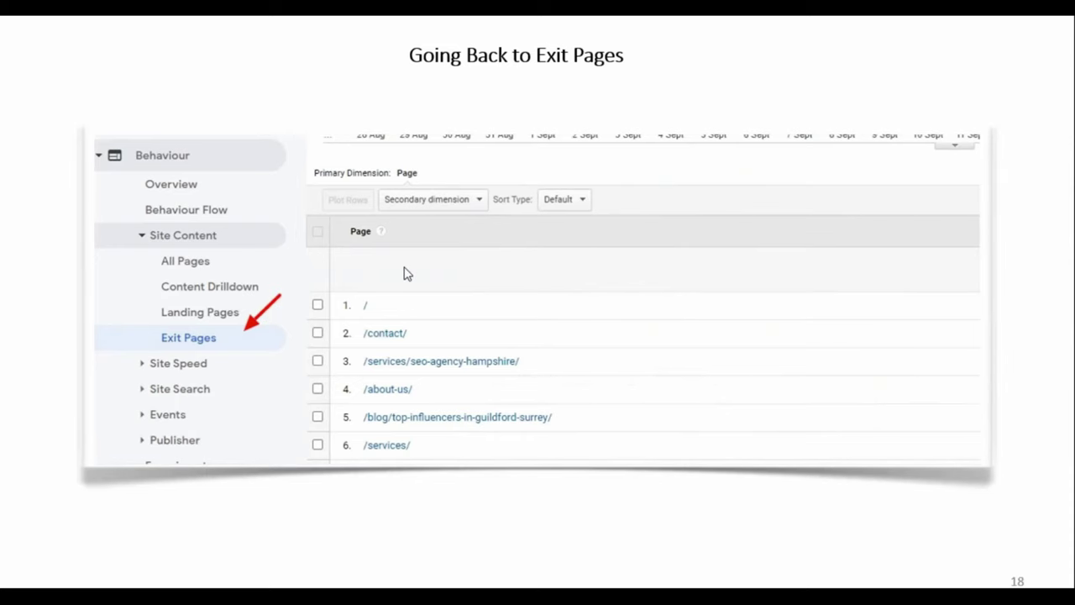
Step: Switch to Google Analytics in the browser and examine the page-by-page bounce rates in the All Pages report
{"action": "key", "text": "alt+Tab"}
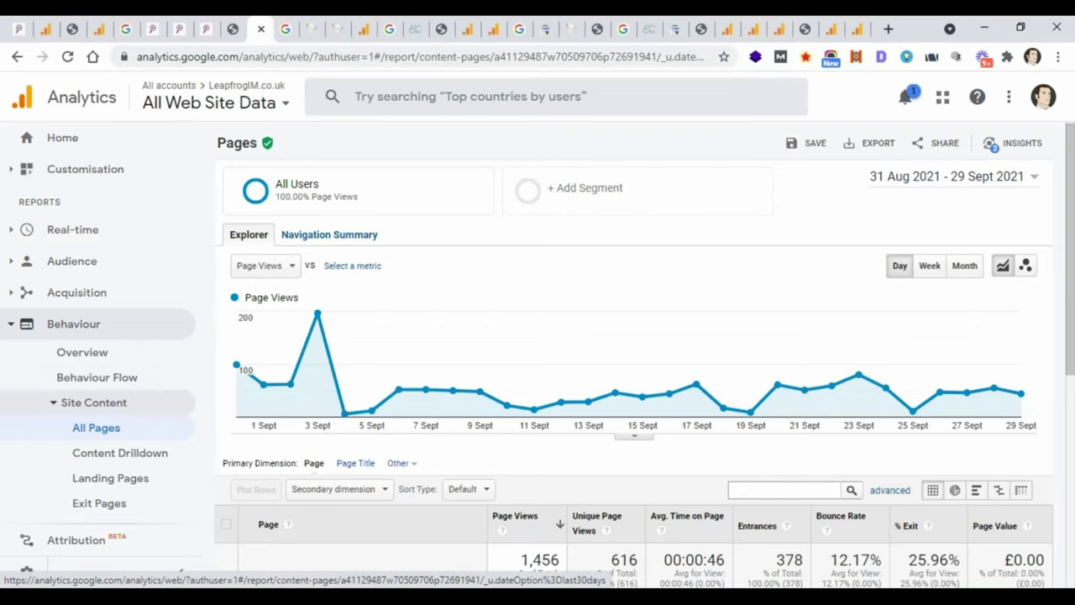
{"action": "left_click_drag", "start_coordinate": [1070, 333], "coordinate": [1072, 527]}
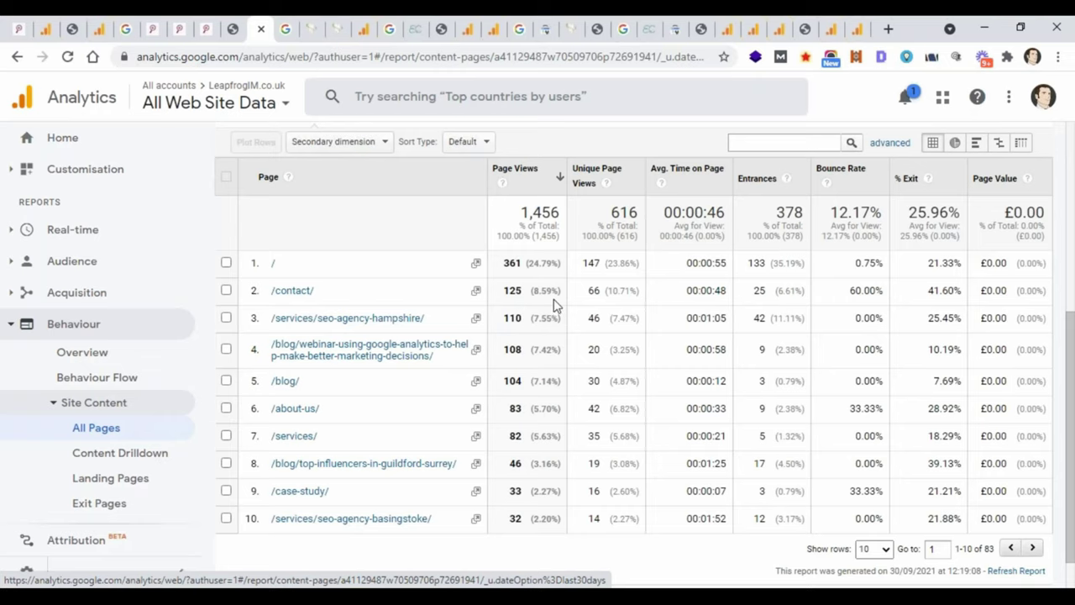
Step: Examine the Google results for "dentist near me", covering the Dental Clinics map listings and the organic results
{"action": "left_click", "coordinate": [285, 34]}
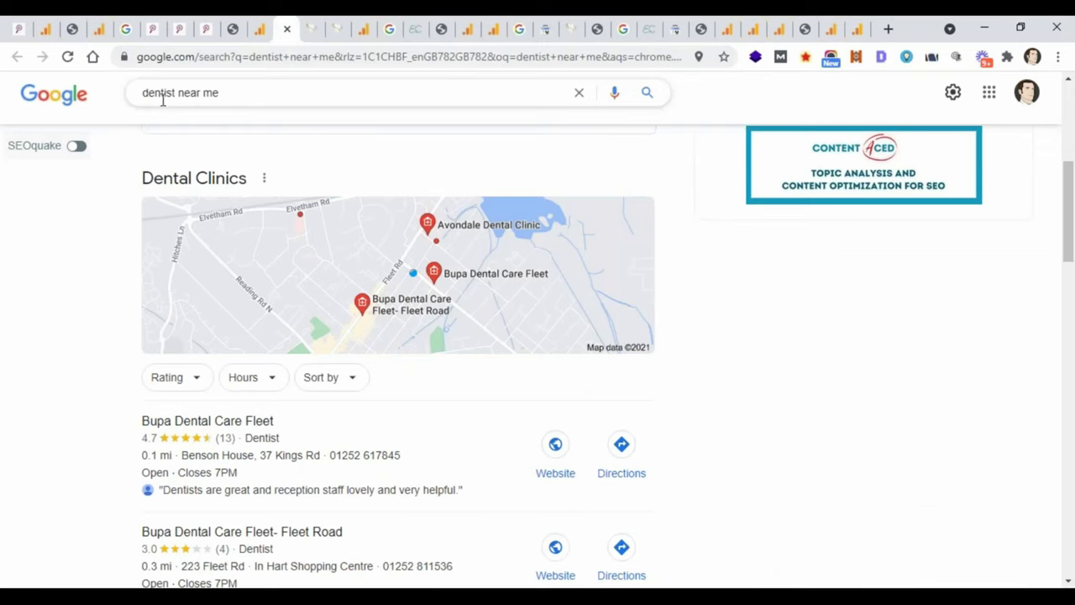
{"action": "scroll", "coordinate": [848, 302], "scroll_direction": "down", "scroll_amount": 6}
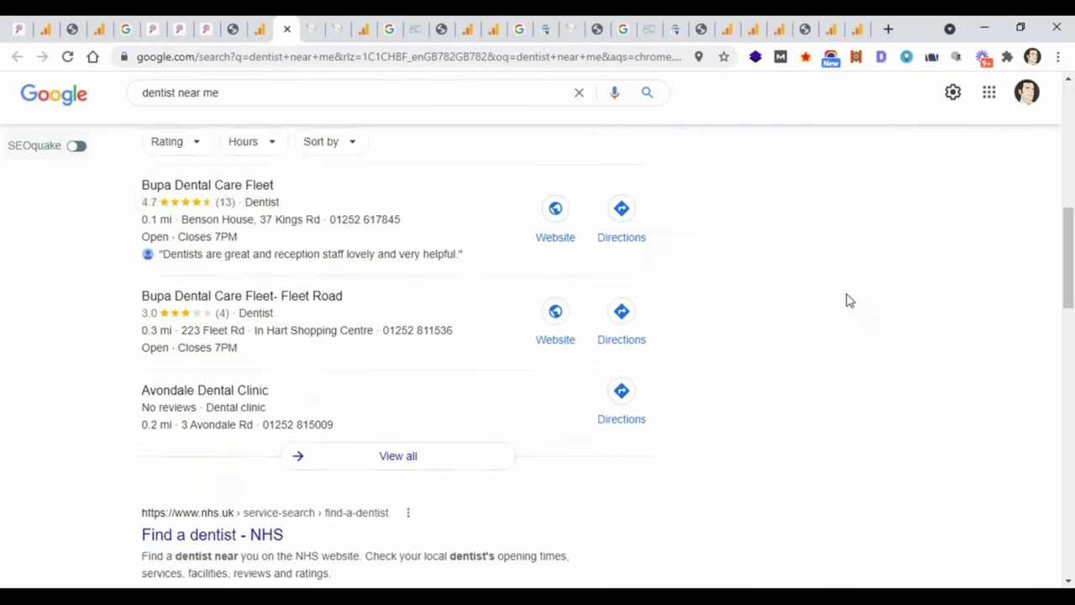
{"action": "scroll", "coordinate": [815, 278], "scroll_direction": "down", "scroll_amount": 2}
{"action": "scroll", "coordinate": [820, 279], "scroll_direction": "up", "scroll_amount": 5}
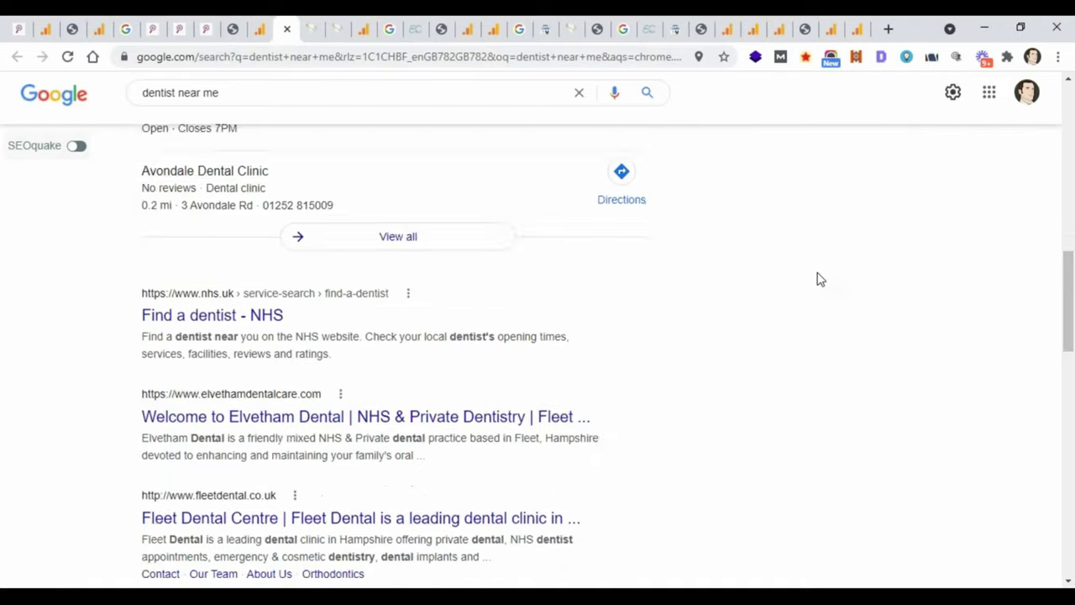
{"action": "scroll", "coordinate": [820, 279], "scroll_direction": "up", "scroll_amount": 3}
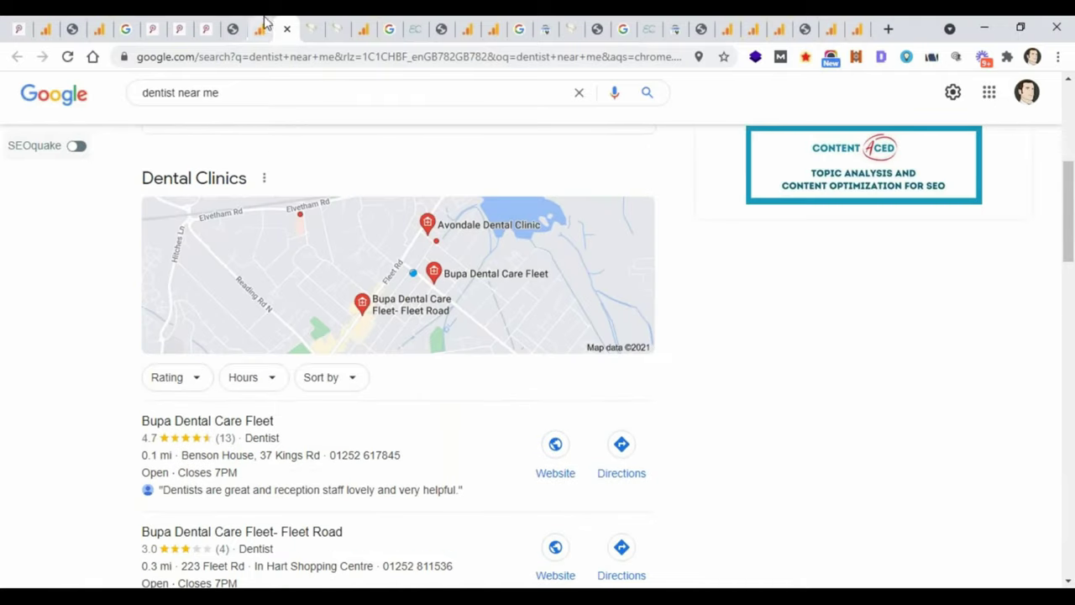
Step: Compare the desktop and mobile versions of The Dental Practice Fleet's homepage, and return to the All Pages report
{"action": "left_click", "coordinate": [309, 32]}
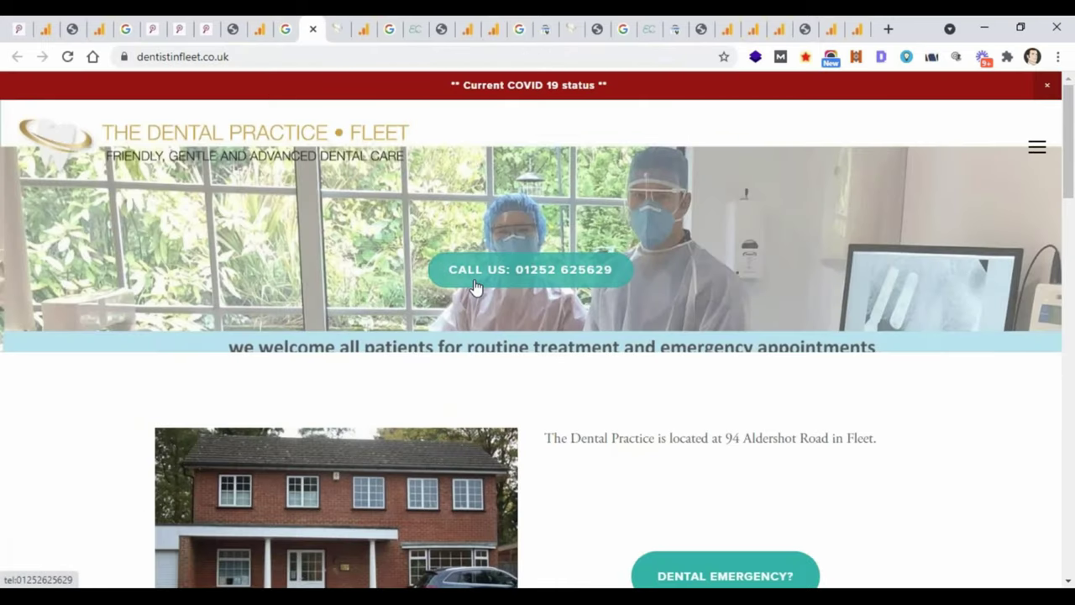
{"action": "left_click", "coordinate": [337, 32]}
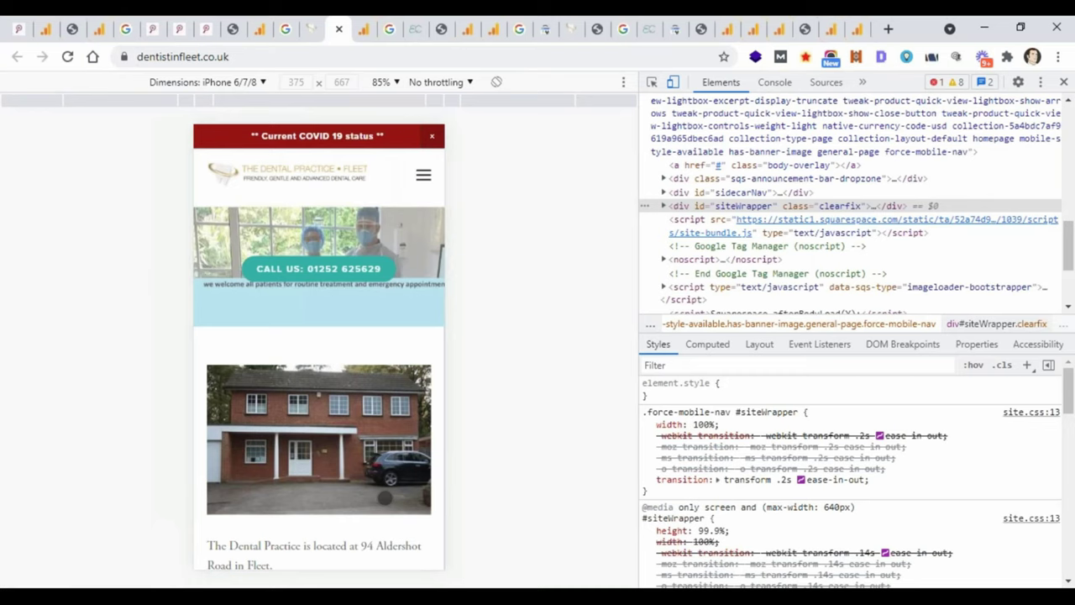
{"action": "left_click", "coordinate": [259, 29]}
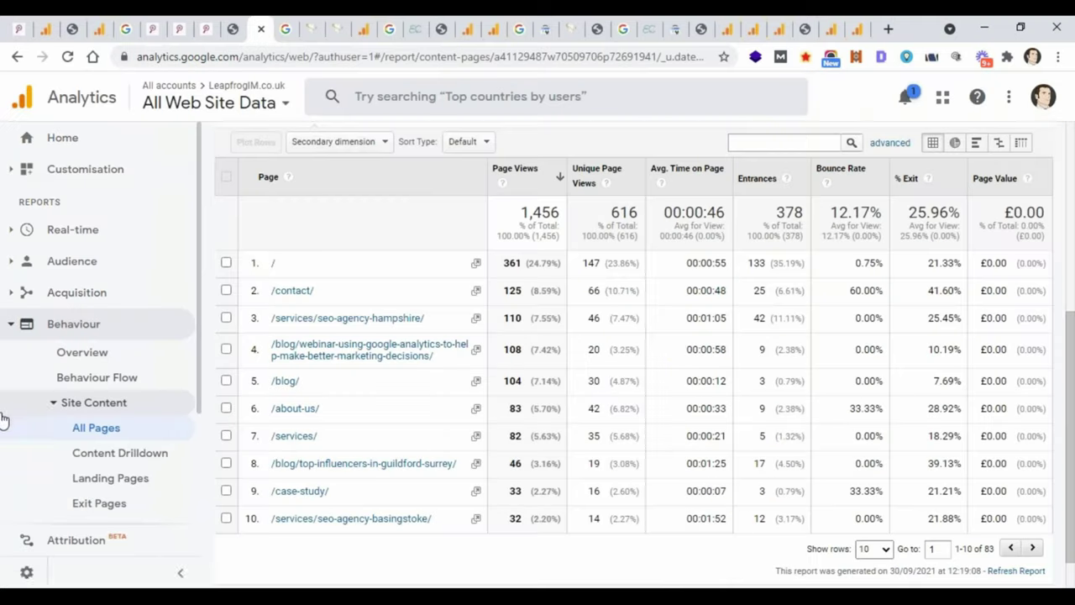
Step: Examine Elle Courbee's Exit Pages report and the Google featured snippet for "34dd in cm"
{"action": "left_click", "coordinate": [363, 30]}
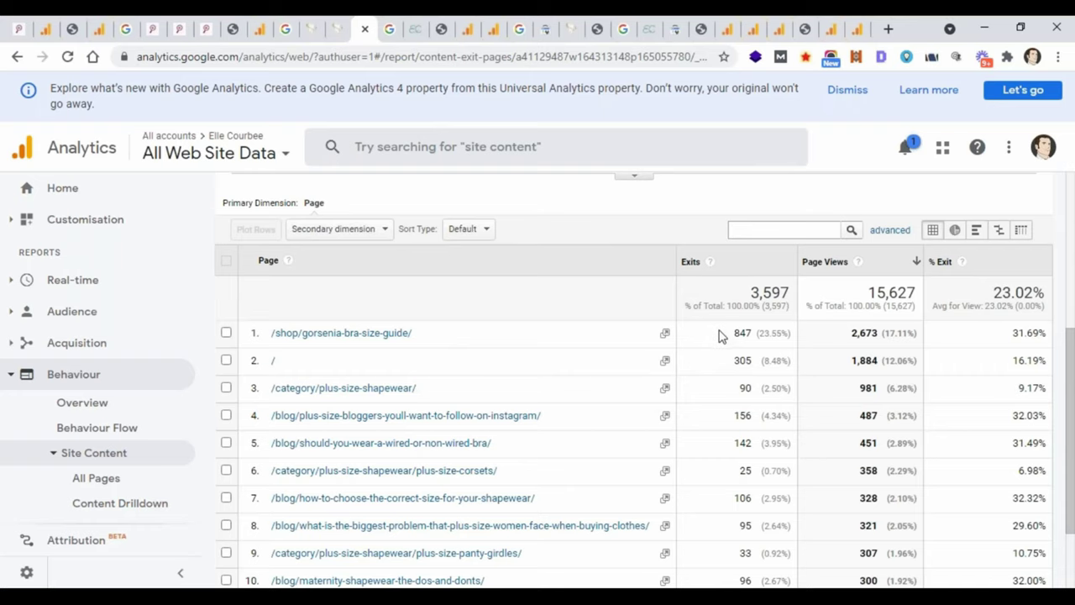
{"action": "left_click", "coordinate": [390, 31]}
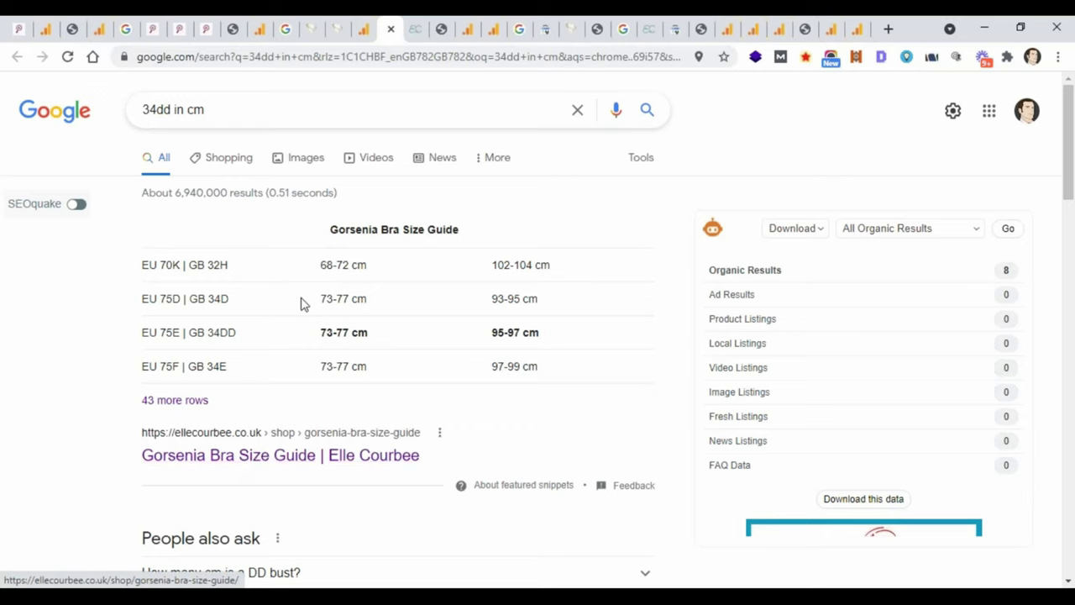
Step: Look through the Gorsenia Bra Size Guide page on the Elle Courbee site down to its footer
{"action": "left_click", "coordinate": [415, 30]}
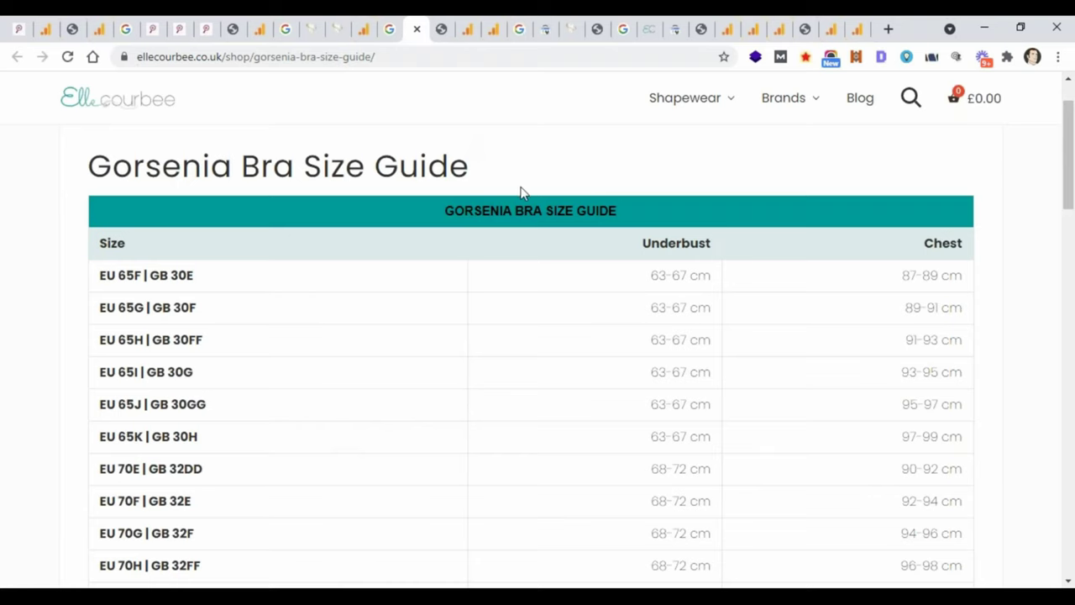
{"action": "scroll", "coordinate": [521, 195], "scroll_direction": "down", "scroll_amount": 2}
{"action": "scroll", "coordinate": [519, 200], "scroll_direction": "down", "scroll_amount": 12}
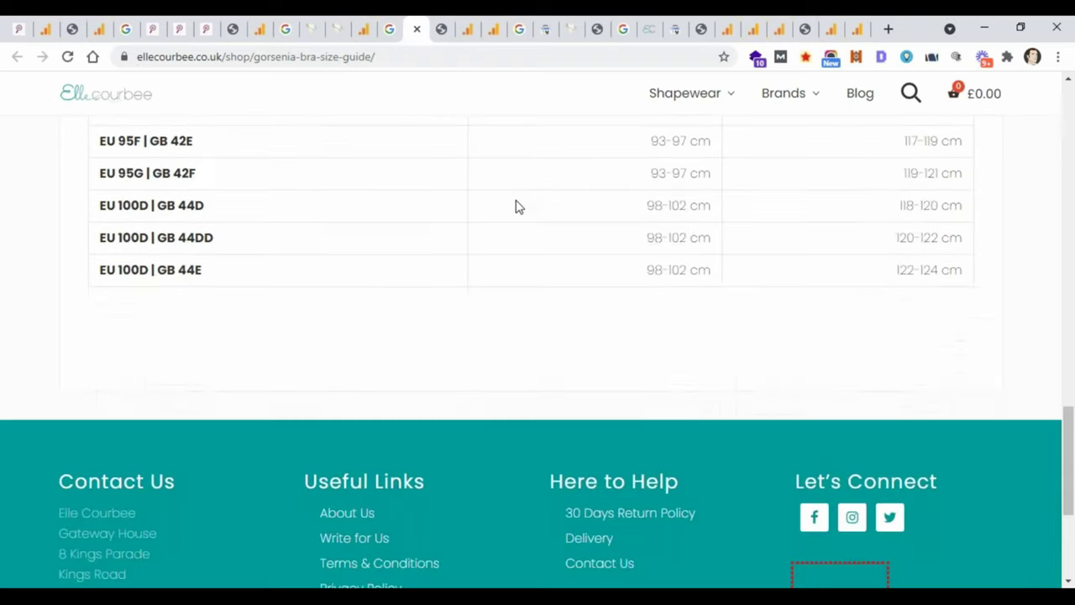
Step: Return to the beginning of the Gorsenia Bra Size Guide table on the Elle Courbee site
{"action": "scroll", "coordinate": [519, 205], "scroll_direction": "up", "scroll_amount": 15}
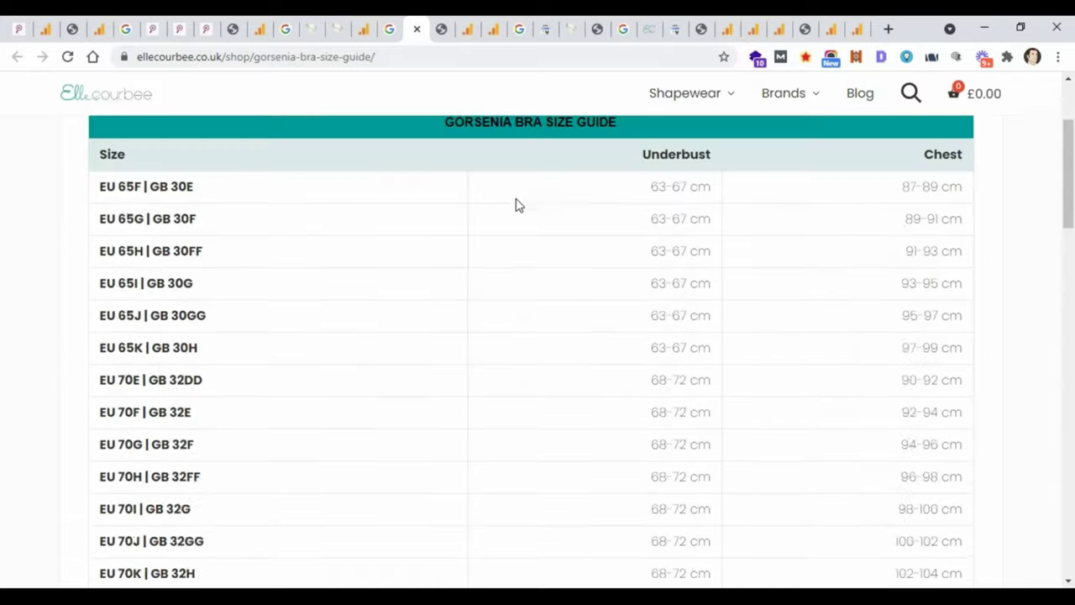
{"action": "scroll", "coordinate": [519, 205], "scroll_direction": "up", "scroll_amount": 1}
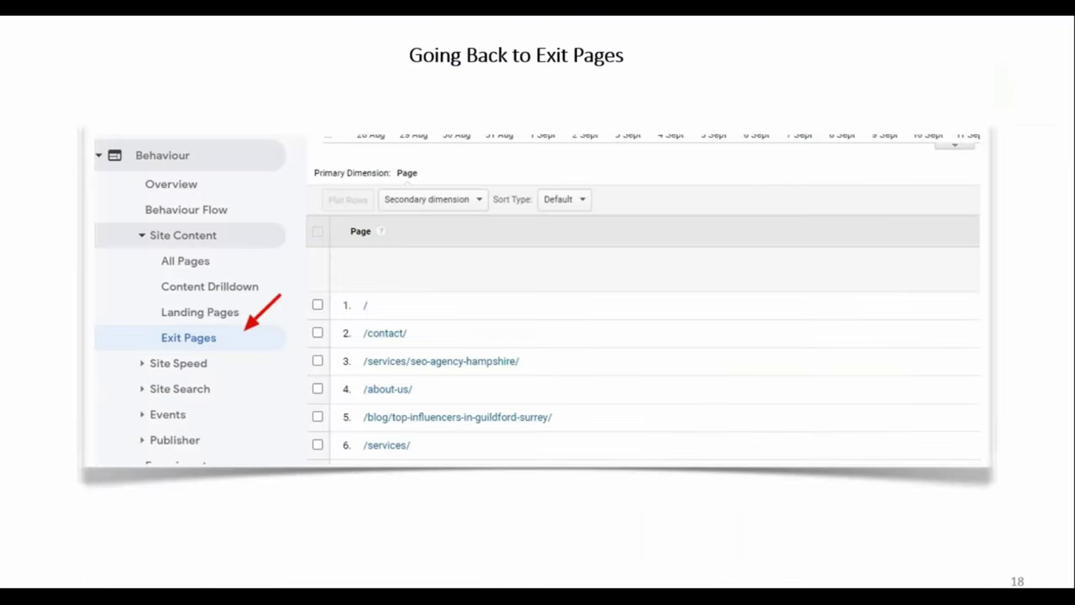
{"action": "key", "text": "Right"}
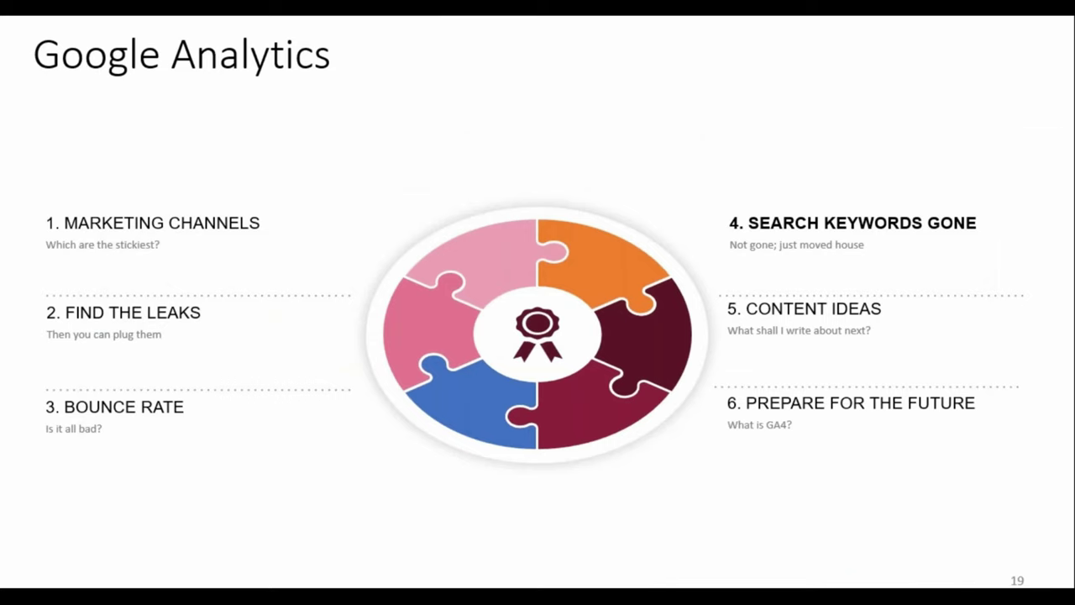
{"action": "key", "text": "Right"}
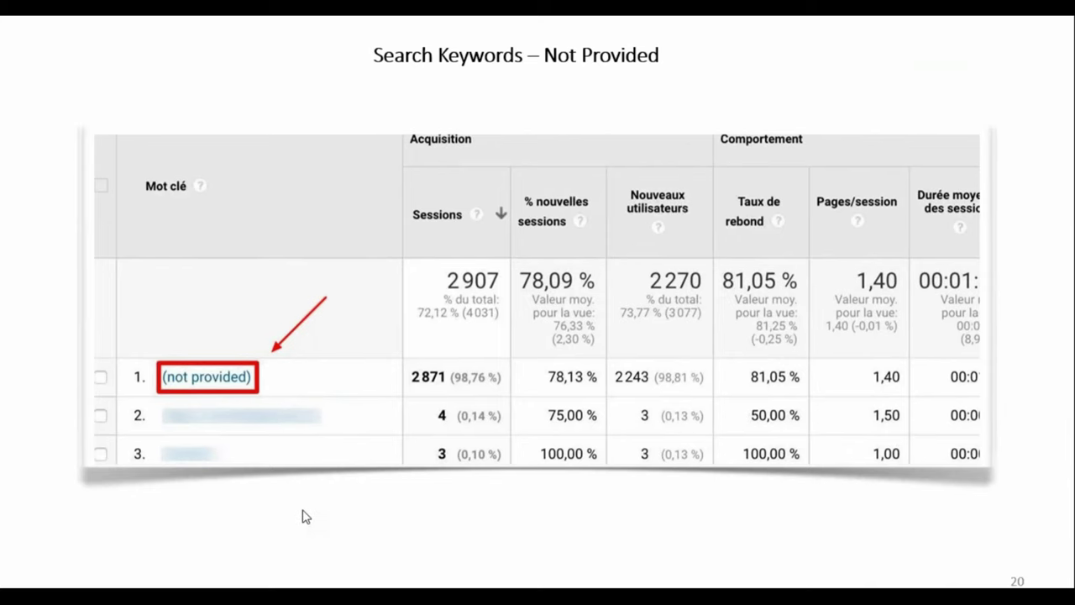
{"action": "left_click", "coordinate": [305, 517]}
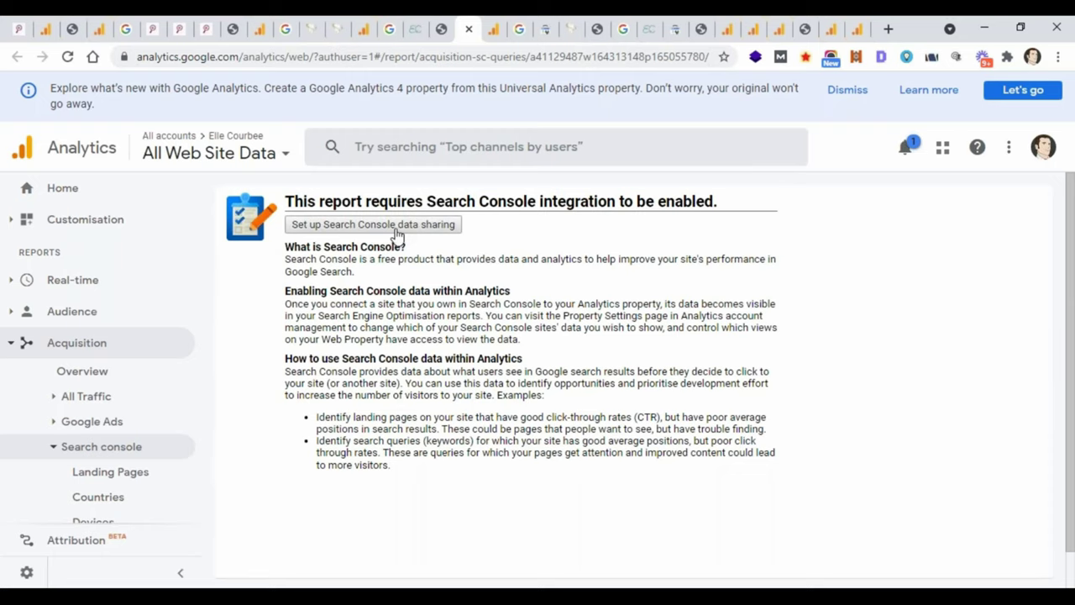
Step: Examine the search queries with their clicks, impressions and average positions in LeapfrogIM.co.uk's Search Console report
{"action": "left_click", "coordinate": [495, 31]}
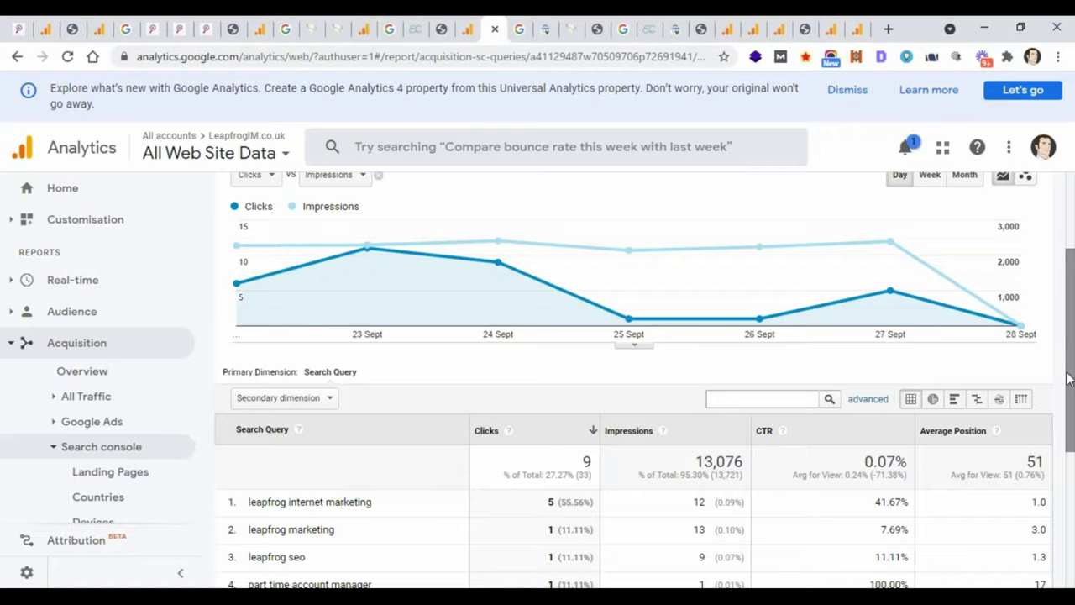
{"action": "left_click_drag", "start_coordinate": [1068, 379], "coordinate": [1071, 480]}
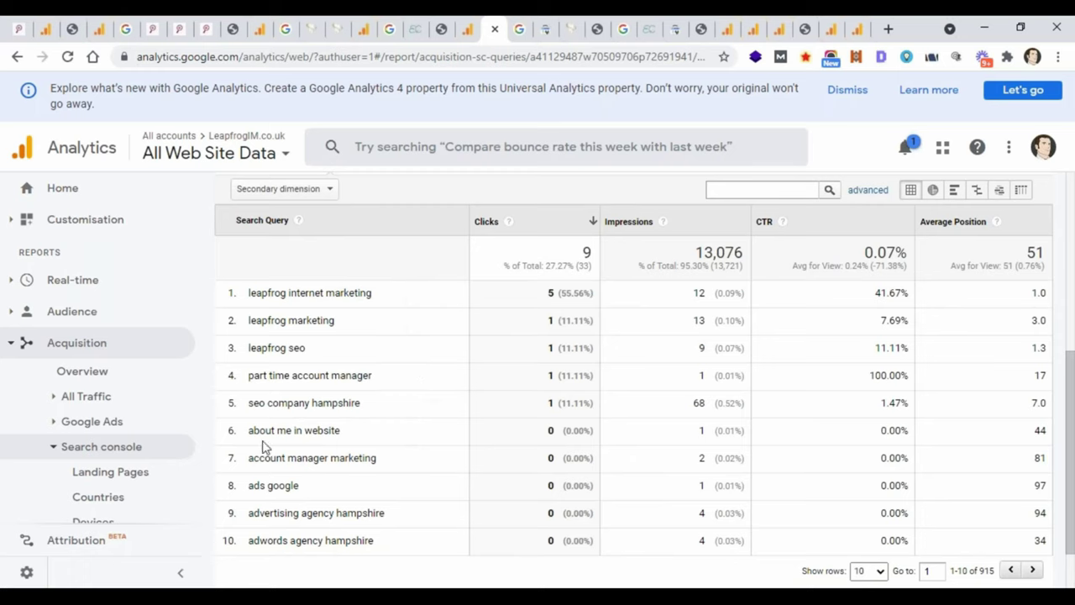
{"action": "left_click", "coordinate": [518, 34]}
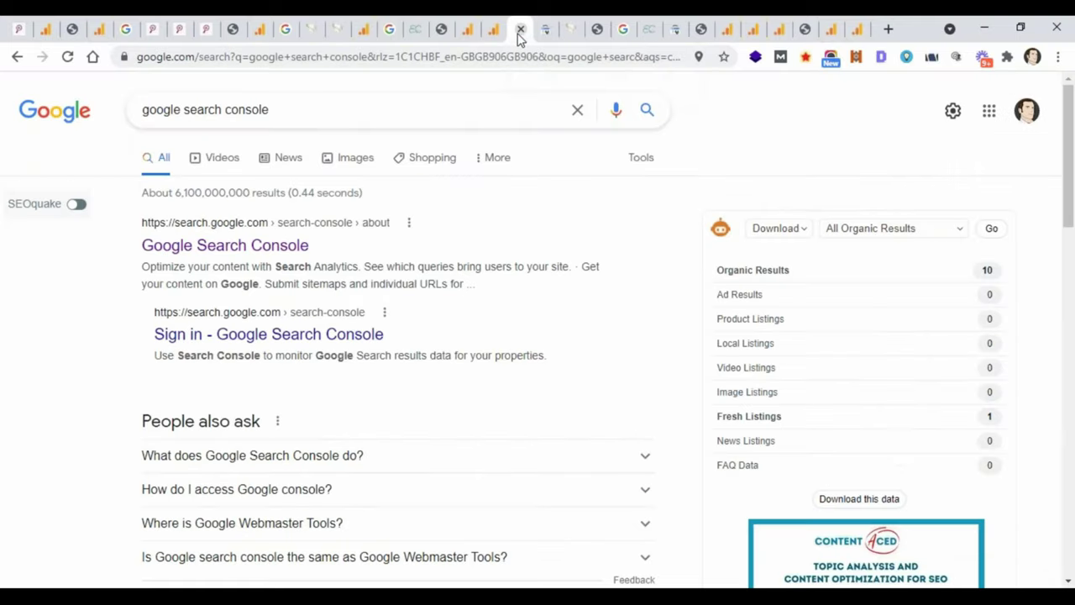
{"action": "left_click", "coordinate": [496, 35]}
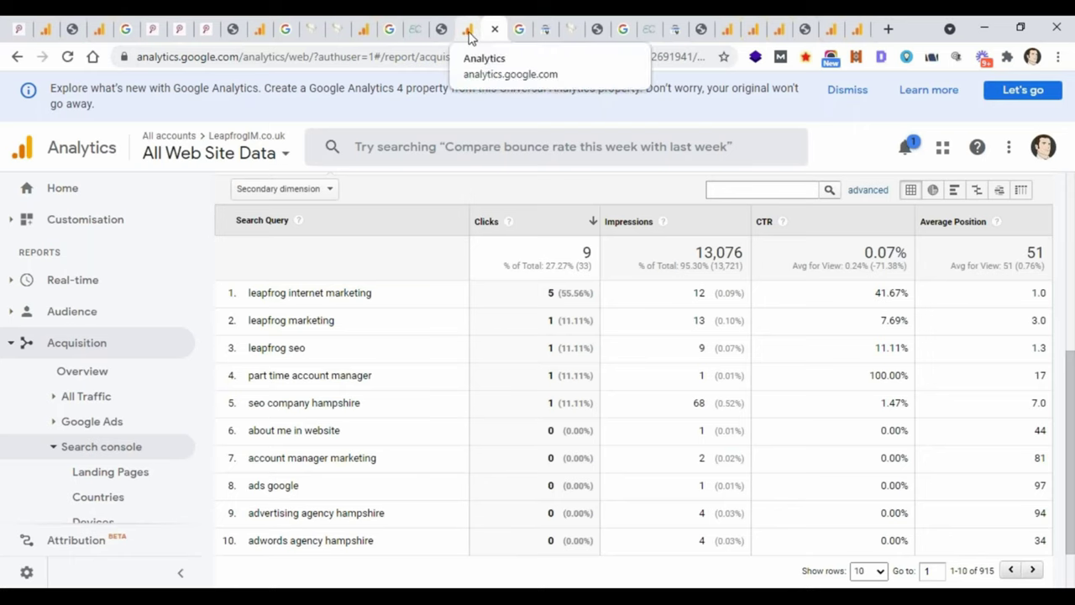
Step: Open Google Search Console from the "google search console" results and start it
{"action": "left_click", "coordinate": [521, 30]}
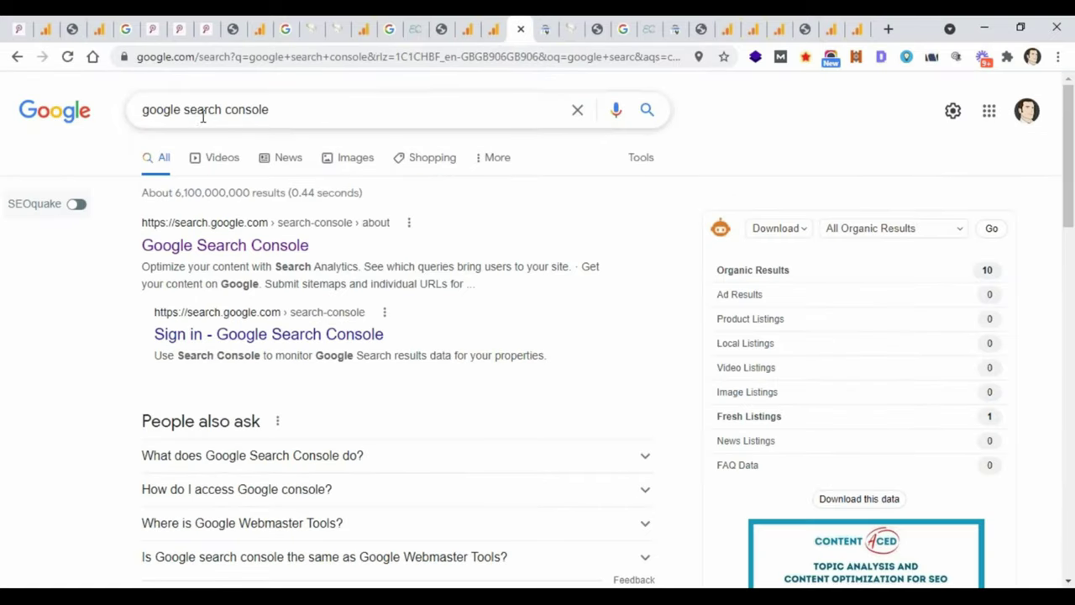
{"action": "left_click", "coordinate": [268, 247]}
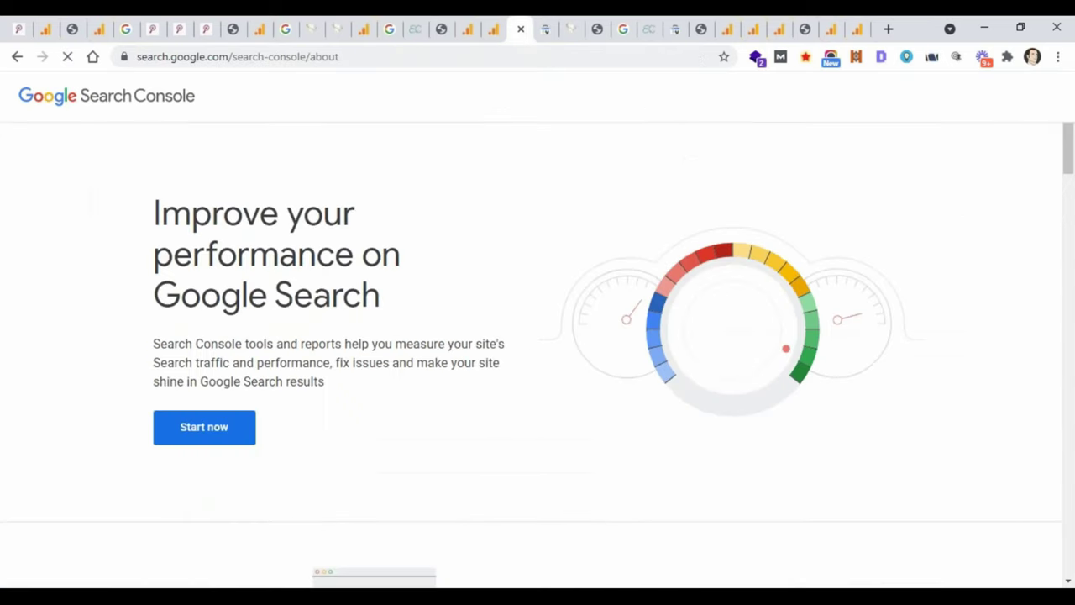
{"action": "left_click", "coordinate": [215, 434]}
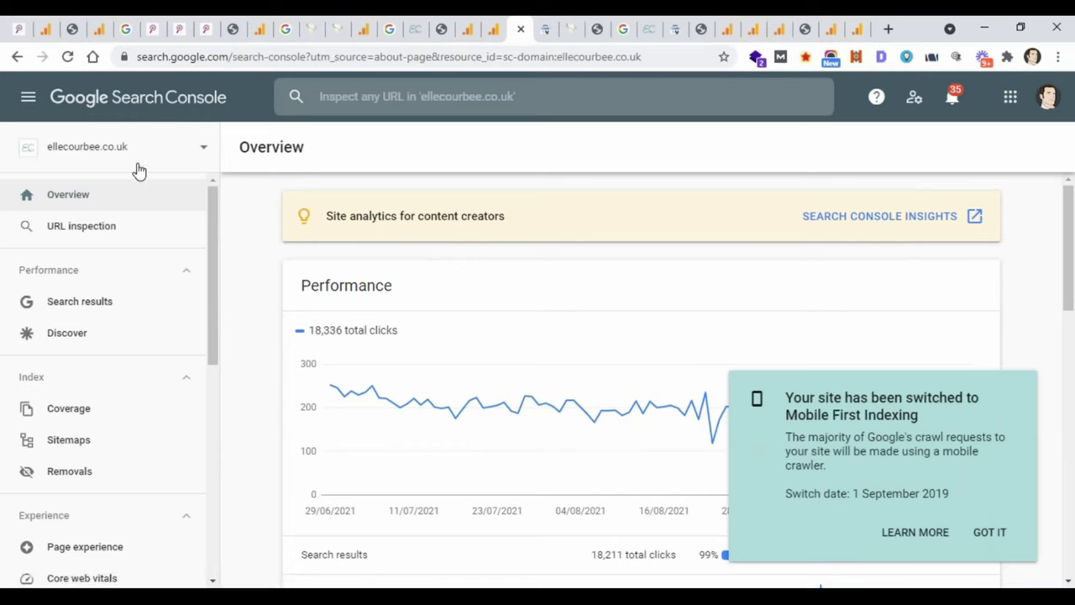
Step: Start adding a Search Console property and copy the dentistinfleet.co.uk address from The Dental Practice Fleet's website
{"action": "left_click", "coordinate": [201, 149]}
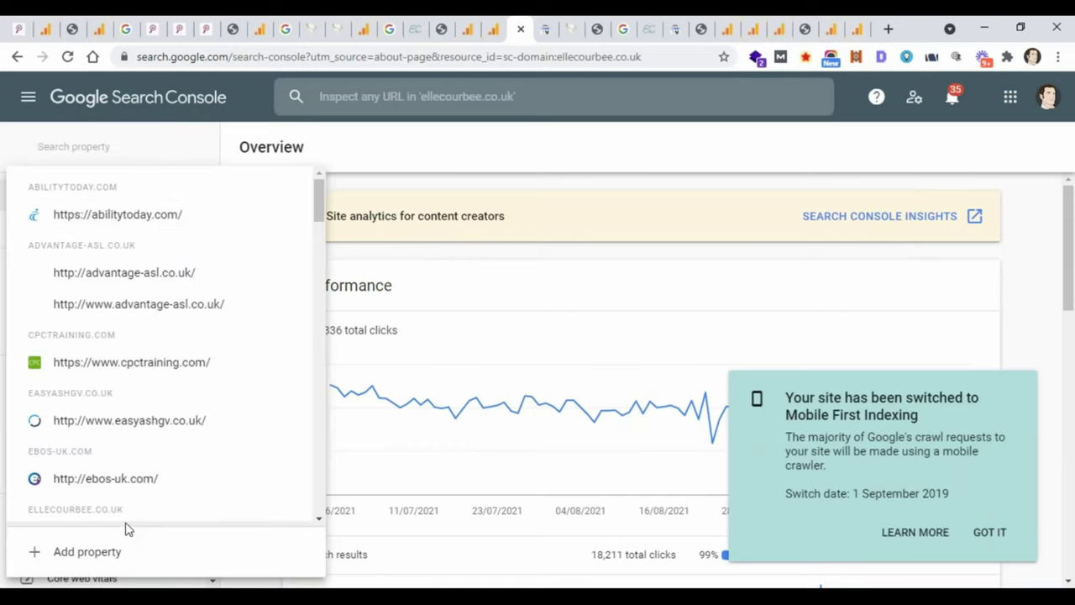
{"action": "left_click", "coordinate": [131, 551]}
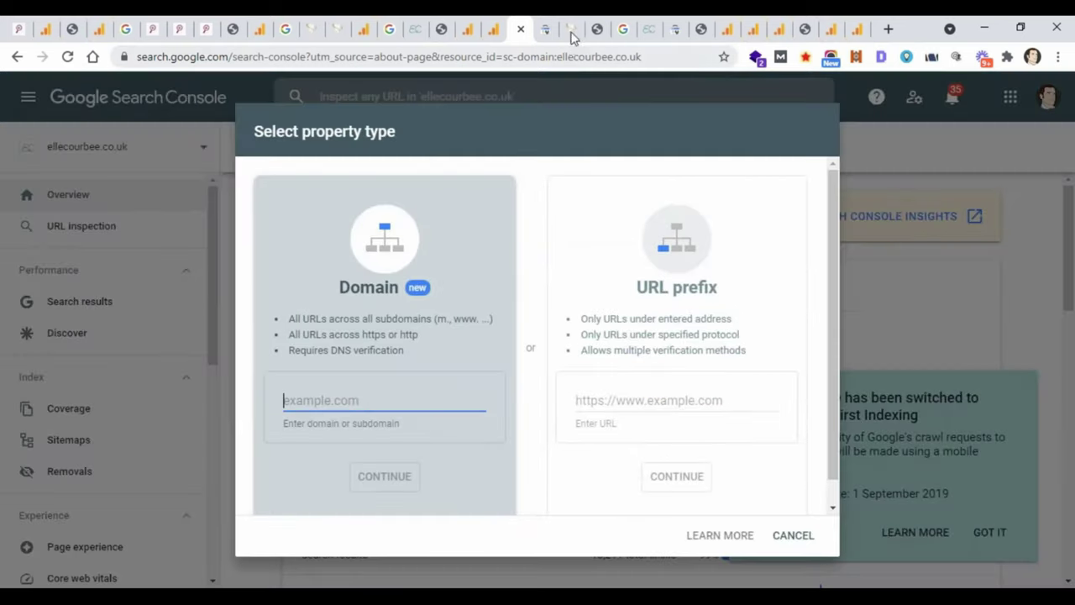
{"action": "left_click", "coordinate": [572, 32]}
{"action": "left_click", "coordinate": [237, 57]}
{"action": "key", "text": "ctrl+c"}
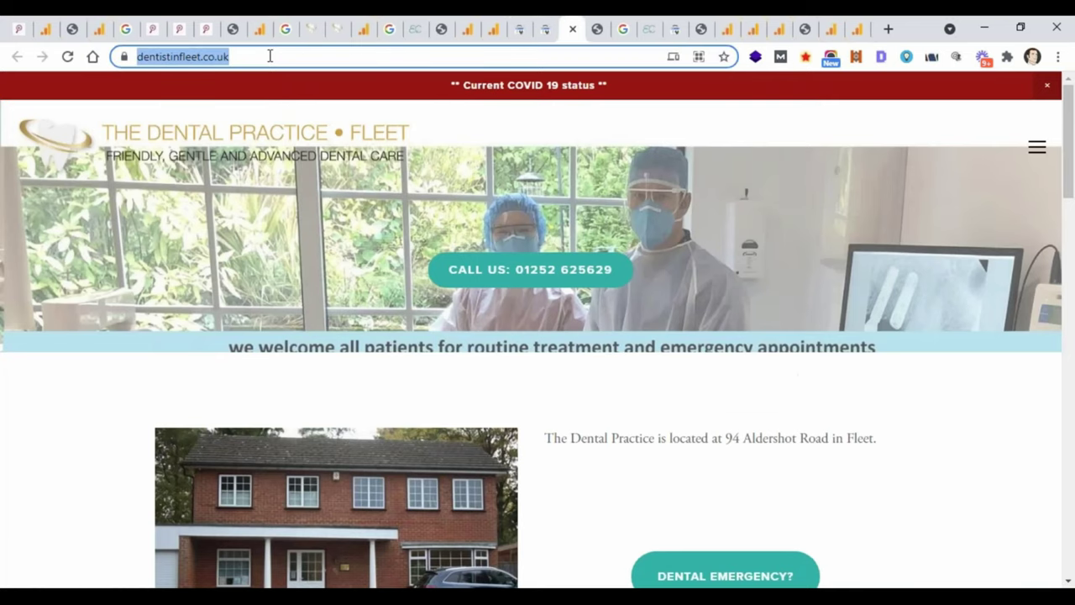
{"action": "left_click", "coordinate": [542, 30]}
{"action": "left_click", "coordinate": [514, 29]}
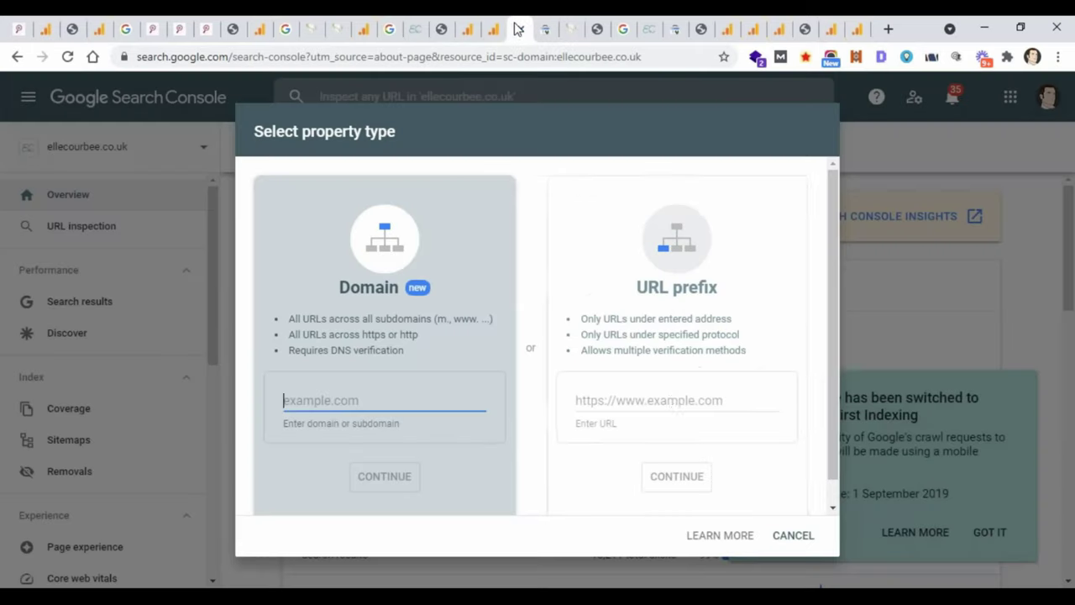
{"action": "left_click", "coordinate": [672, 401]}
{"action": "key", "text": "ctrl+v"}
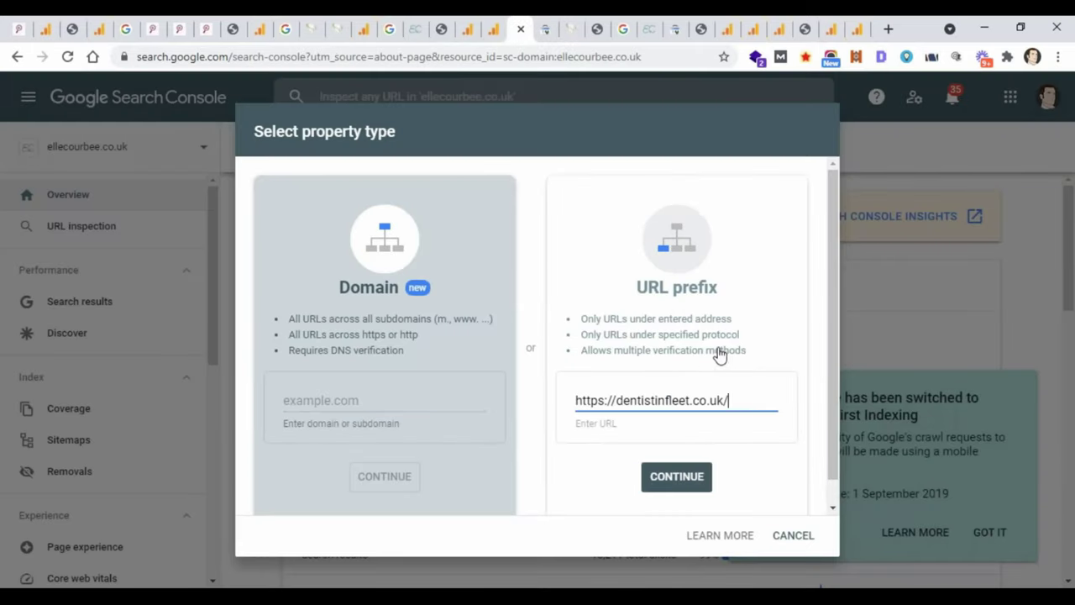
{"action": "left_click", "coordinate": [687, 479]}
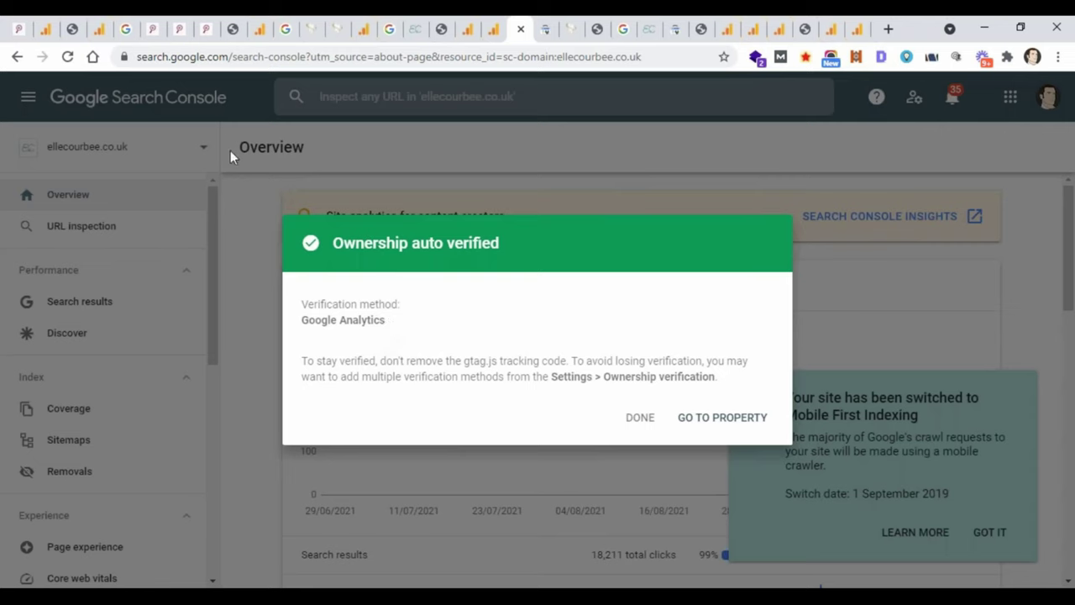
{"action": "left_click", "coordinate": [731, 421]}
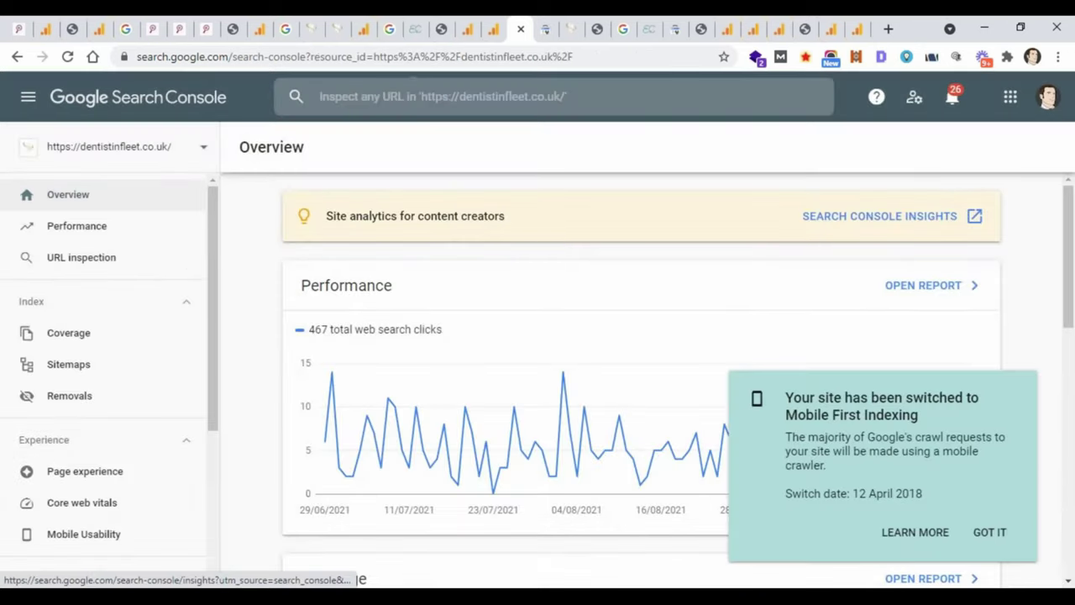
Step: Set up Search Console data sharing for the Elle Courbee Analytics property, opening its Search Console settings through Property Settings
{"action": "left_click", "coordinate": [494, 32]}
{"action": "left_click", "coordinate": [469, 32]}
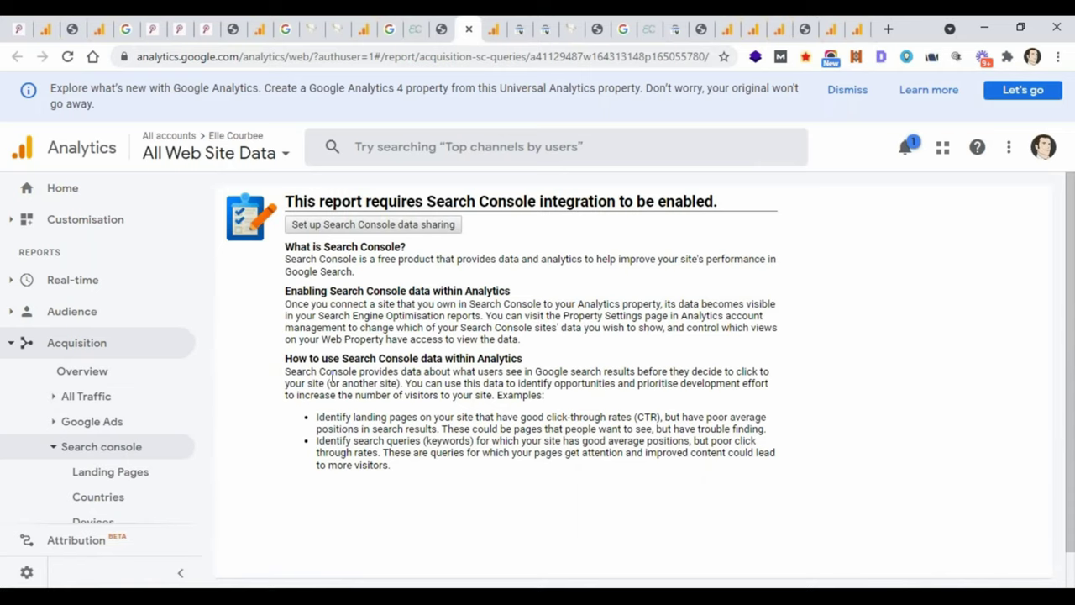
{"action": "left_click", "coordinate": [422, 227]}
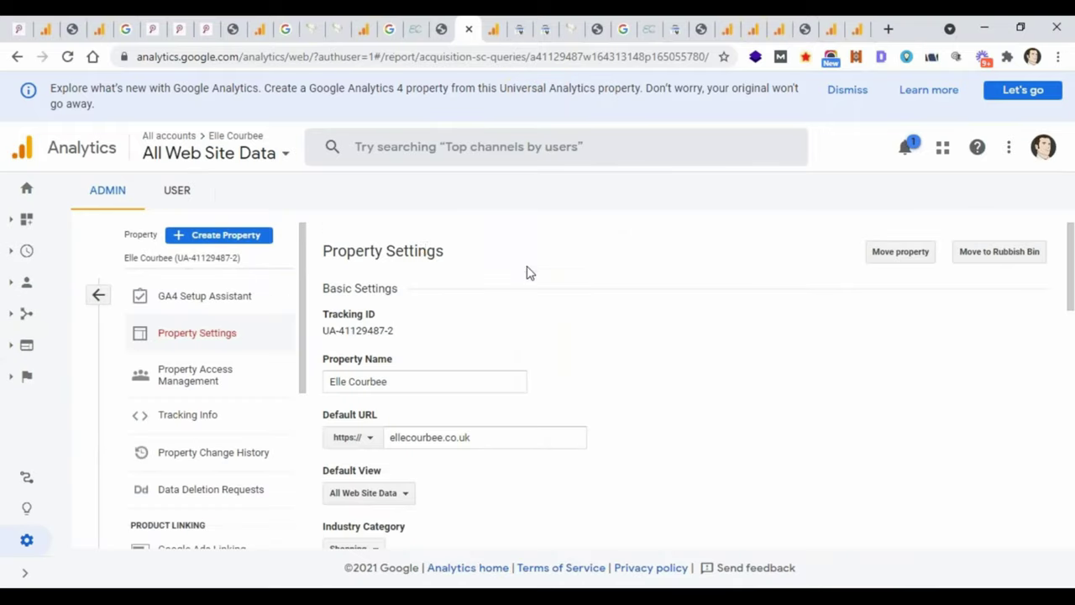
{"action": "scroll", "coordinate": [527, 273], "scroll_direction": "down", "scroll_amount": 4}
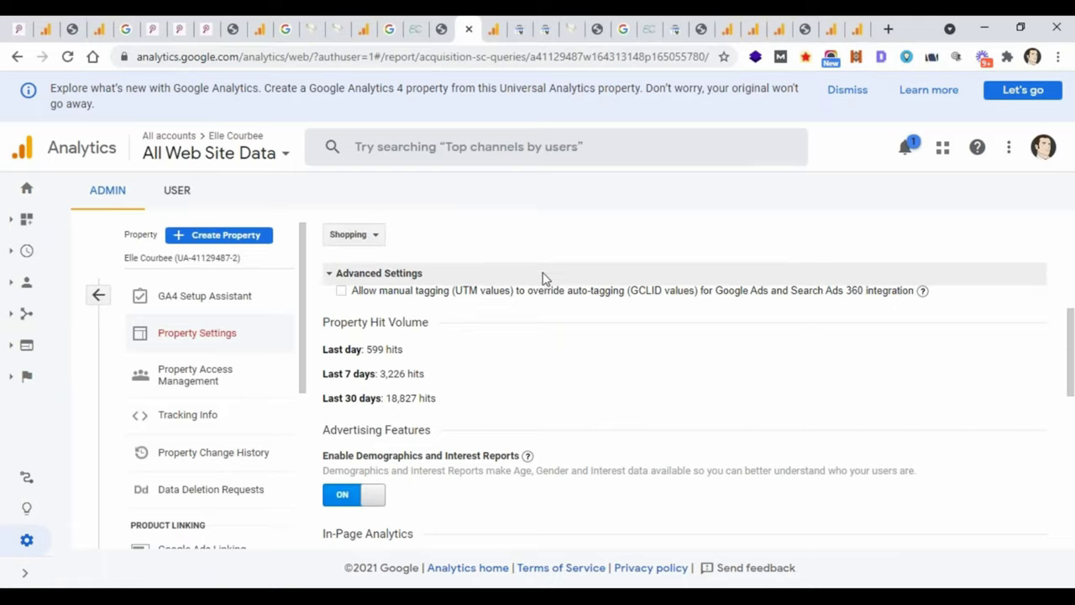
{"action": "scroll", "coordinate": [542, 277], "scroll_direction": "down", "scroll_amount": 4}
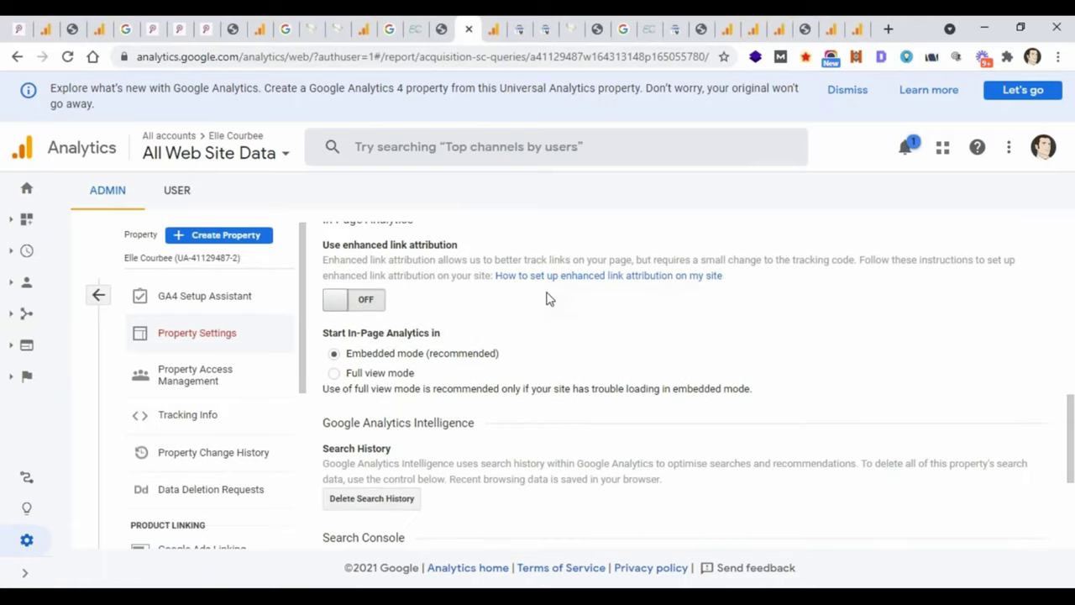
{"action": "scroll", "coordinate": [545, 298], "scroll_direction": "down", "scroll_amount": 2}
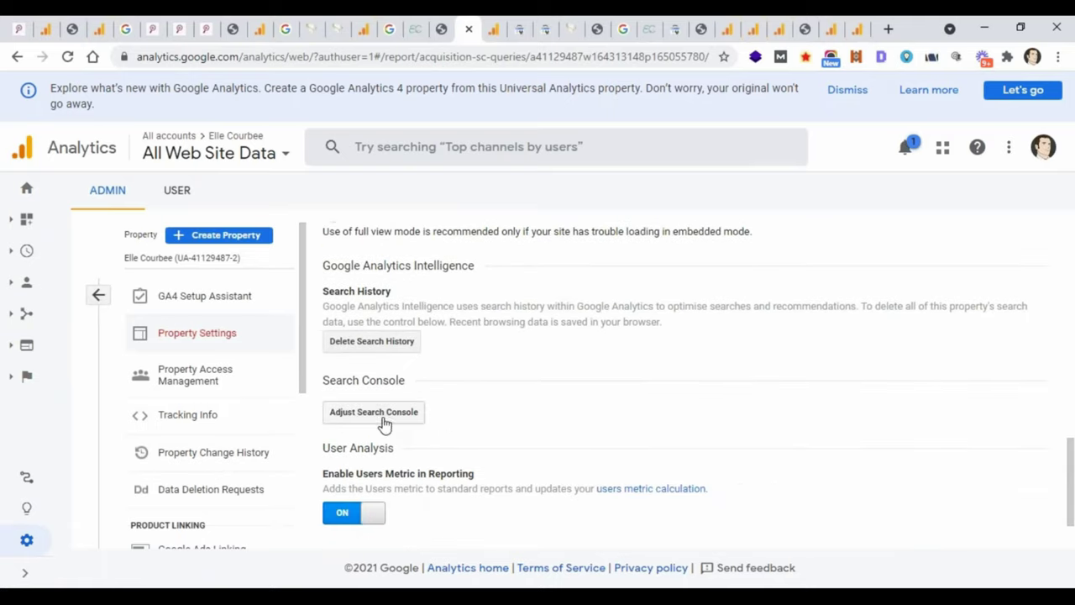
{"action": "left_click", "coordinate": [391, 415]}
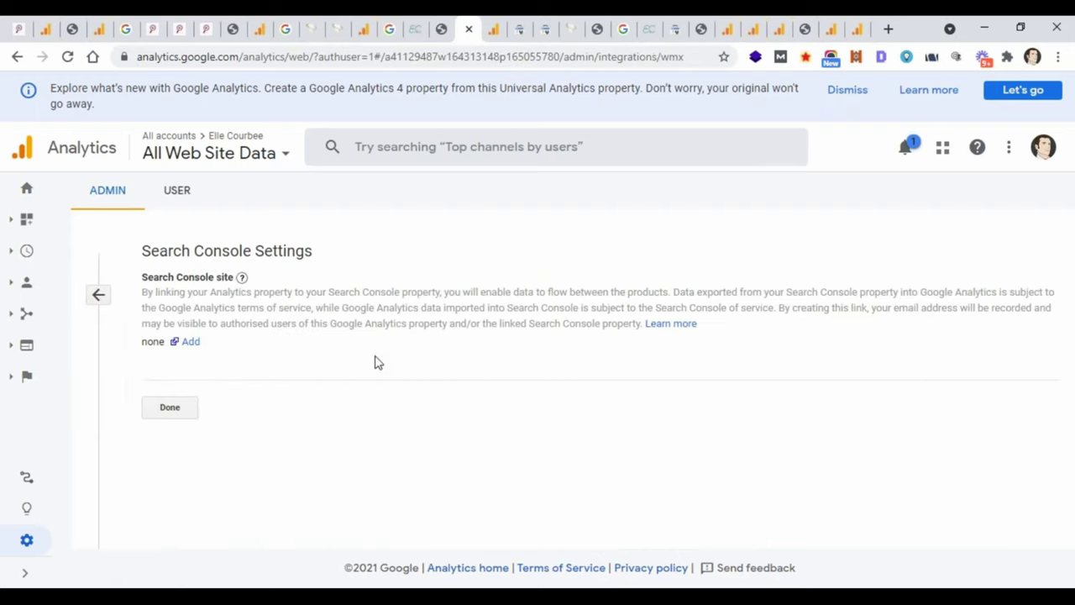
Step: Start adding a Search Console association for Elle Courbee and open the list of available properties
{"action": "left_click", "coordinate": [189, 342]}
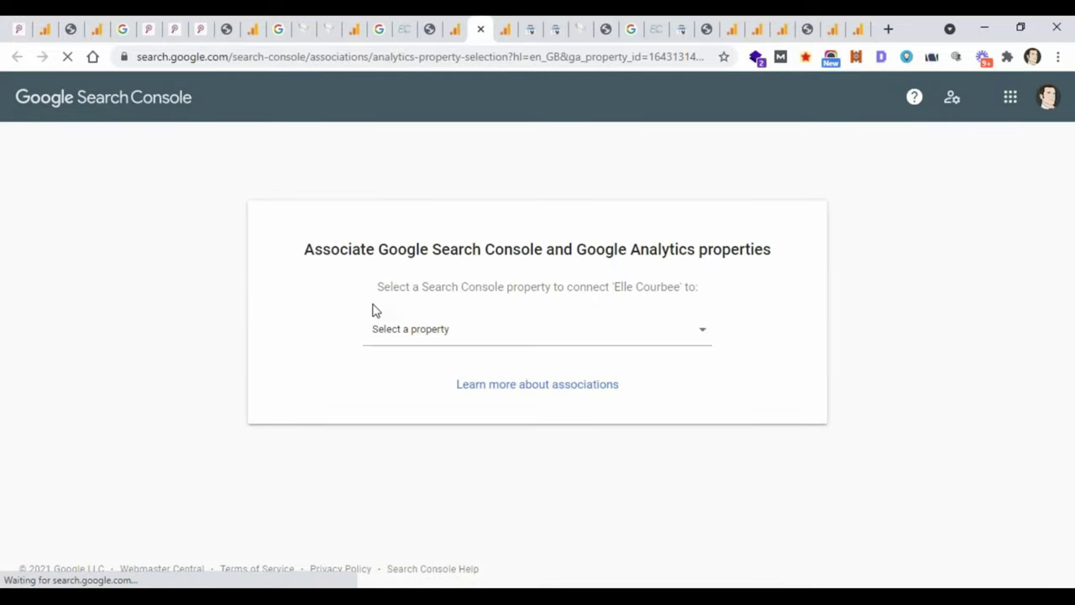
{"action": "left_click", "coordinate": [460, 338]}
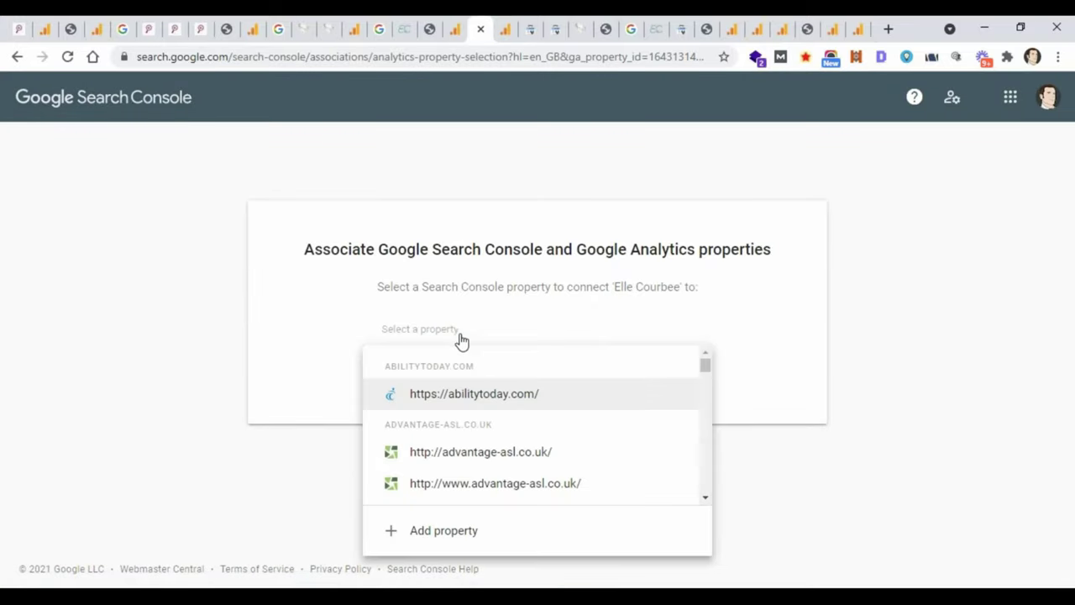